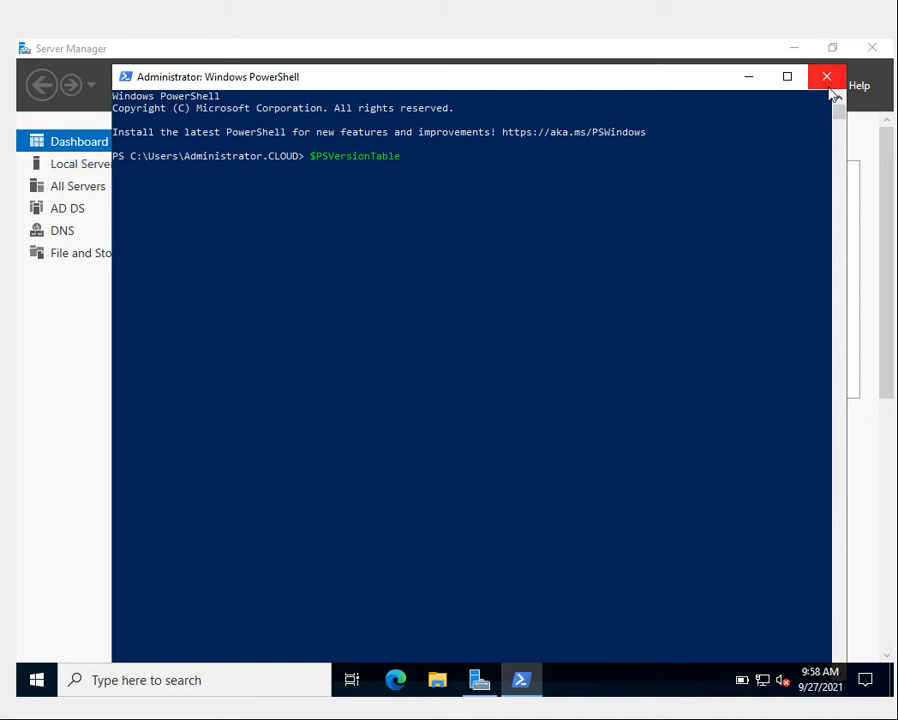
Relaunch Windows PowerShell from Start search and run $PSVersionTable.
{"action": "left_click", "coordinate": [750, 77]}
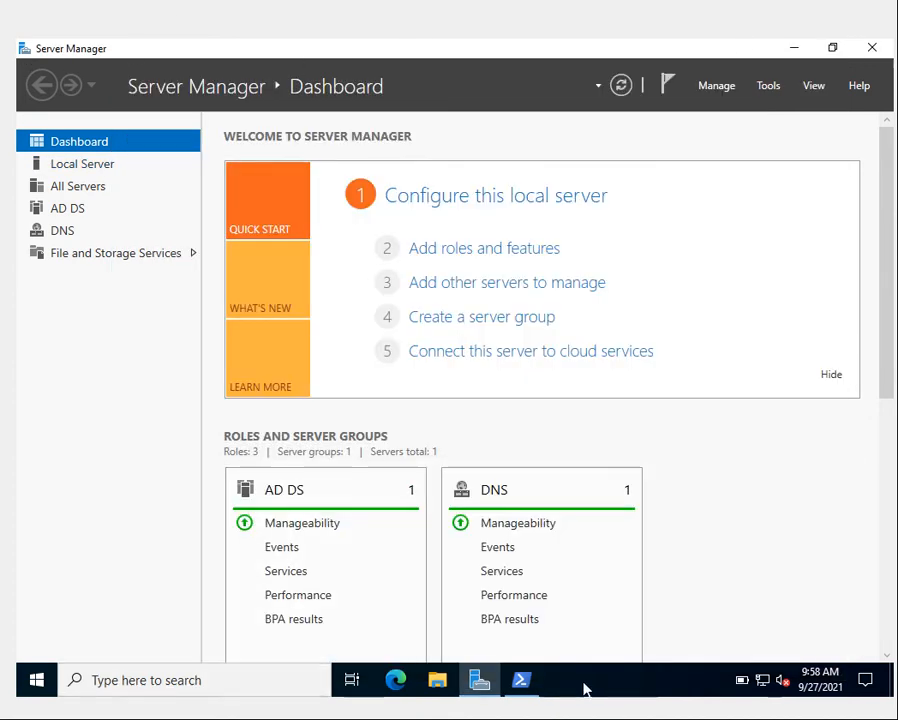
{"action": "left_click", "coordinate": [190, 680]}
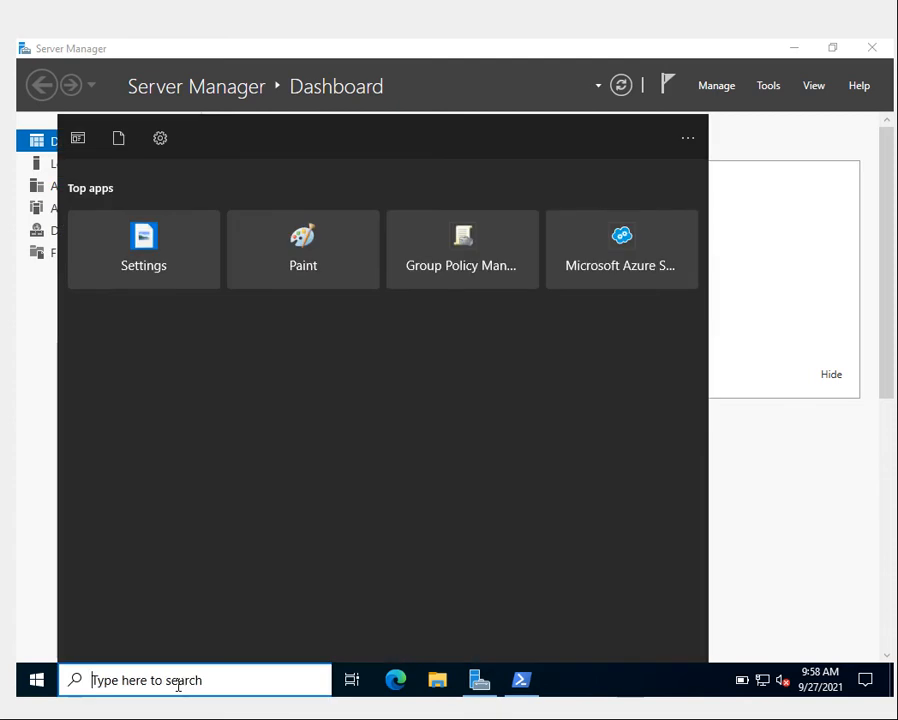
{"action": "type", "text": "poer"}
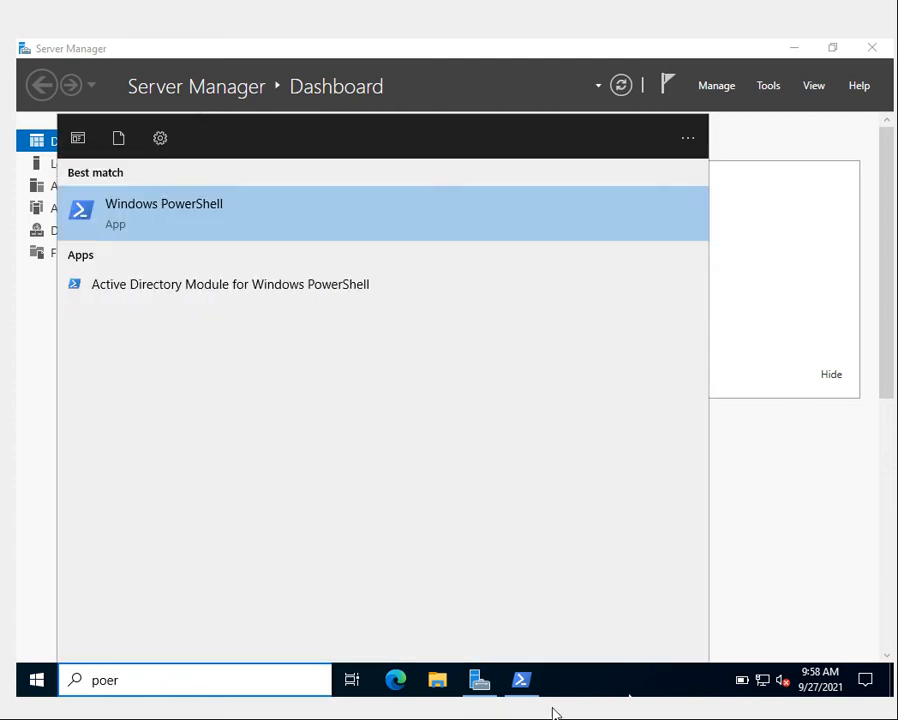
{"action": "key", "text": "Return"}
{"action": "type", "text": "$PSVersionTable"}
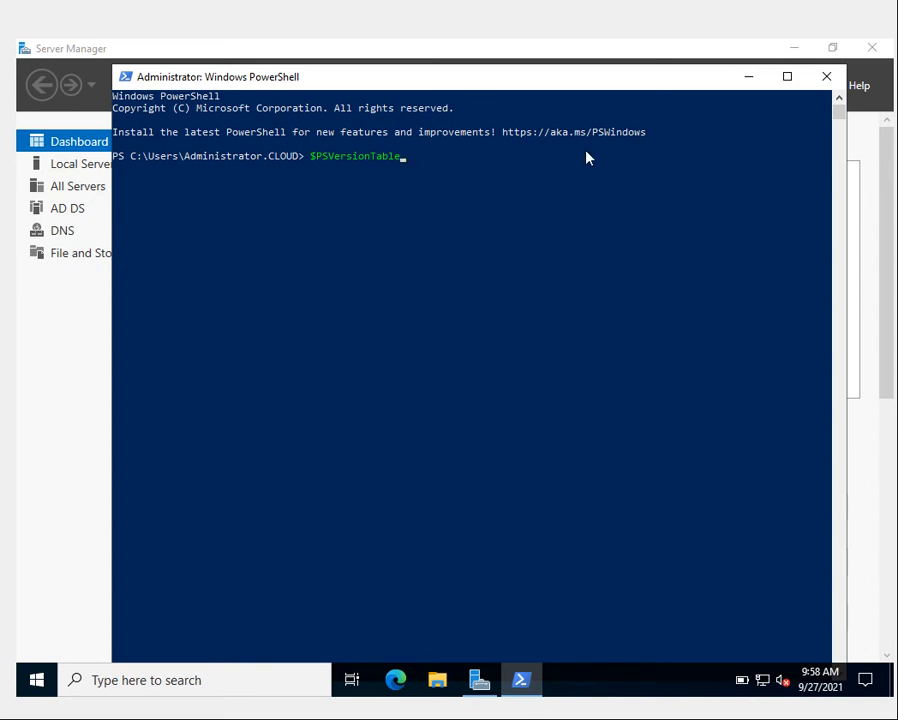
{"action": "key", "text": "Return"}
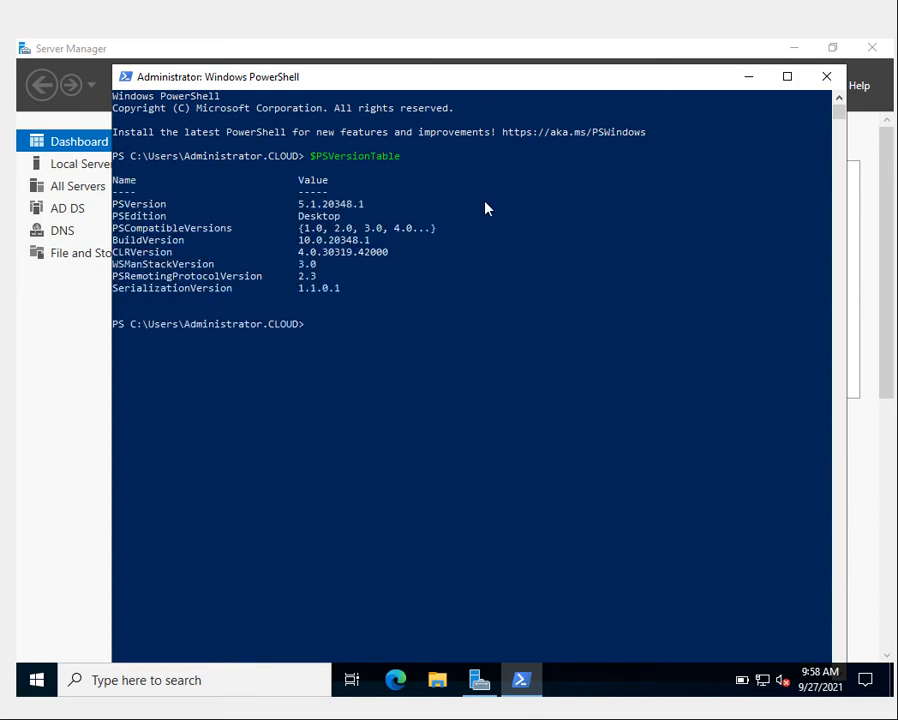
Select the PSVersion 5.1 and PSEdition Desktop rows in the output.
{"action": "left_click_drag", "start_coordinate": [366, 206], "coordinate": [114, 206]}
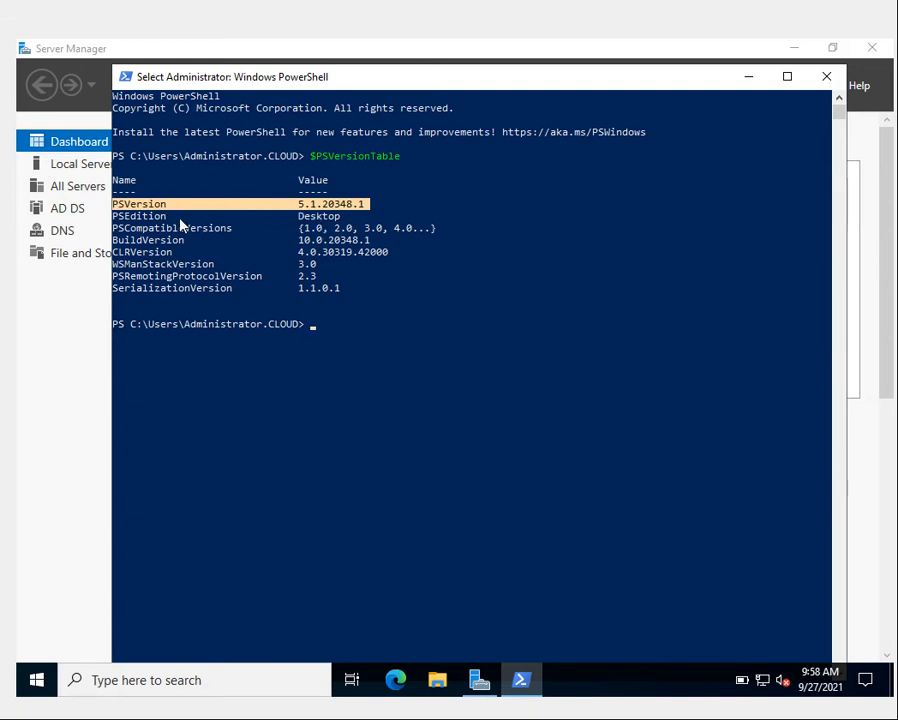
{"action": "double_click", "coordinate": [318, 217]}
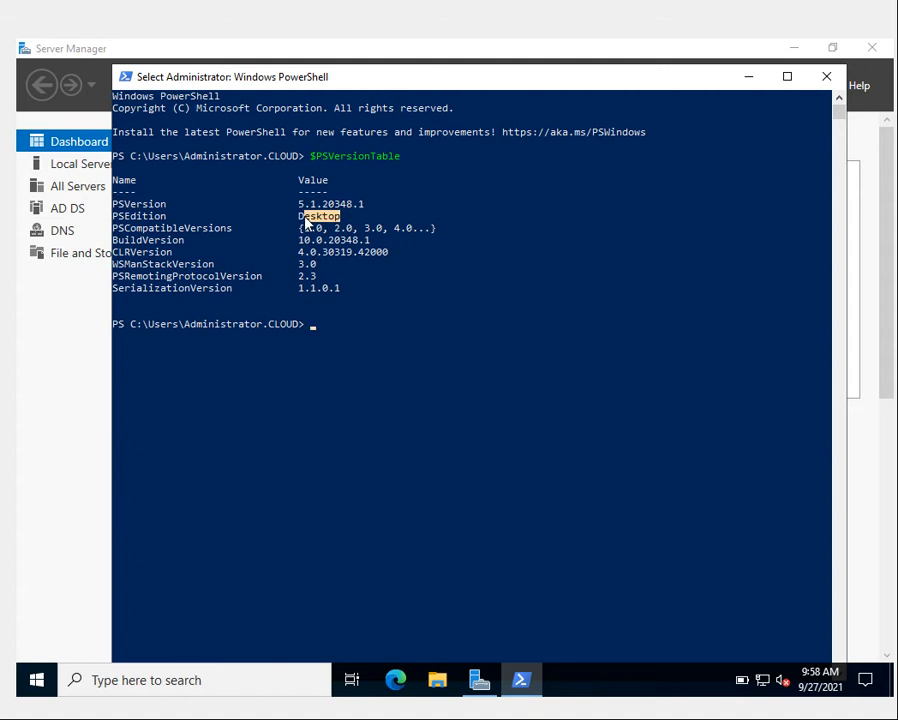
{"action": "mouse_move", "coordinate": [329, 216]}
{"action": "left_mouse_down"}
{"action": "mouse_move", "coordinate": [336, 222]}
{"action": "mouse_move", "coordinate": [113, 203]}
{"action": "left_mouse_up"}
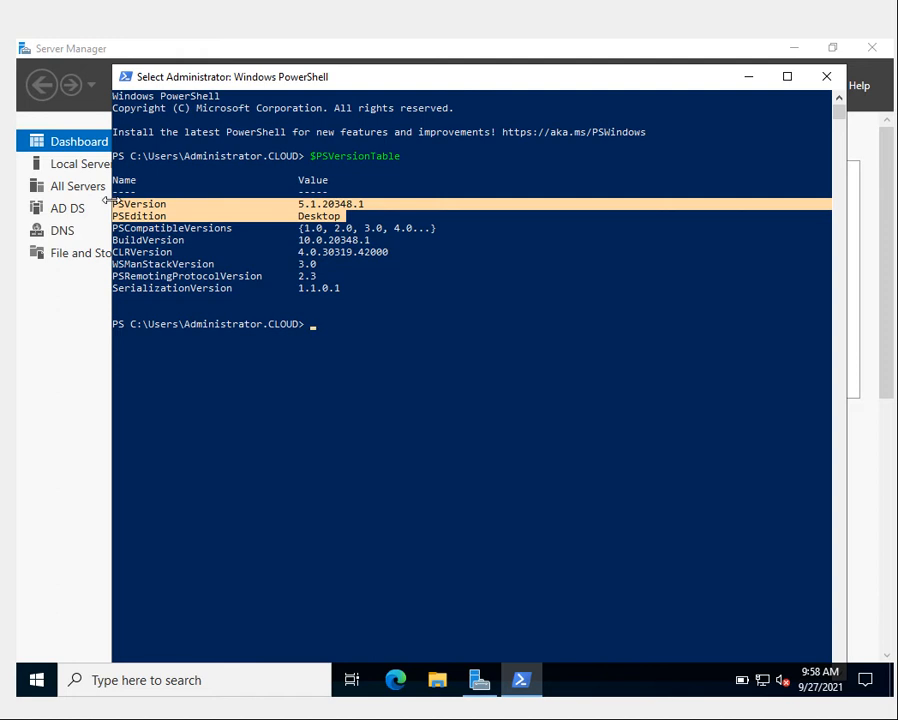
Launch Edge, complete first-run setup, confirm the layout and close the sync prompt.
{"action": "left_click", "coordinate": [400, 682]}
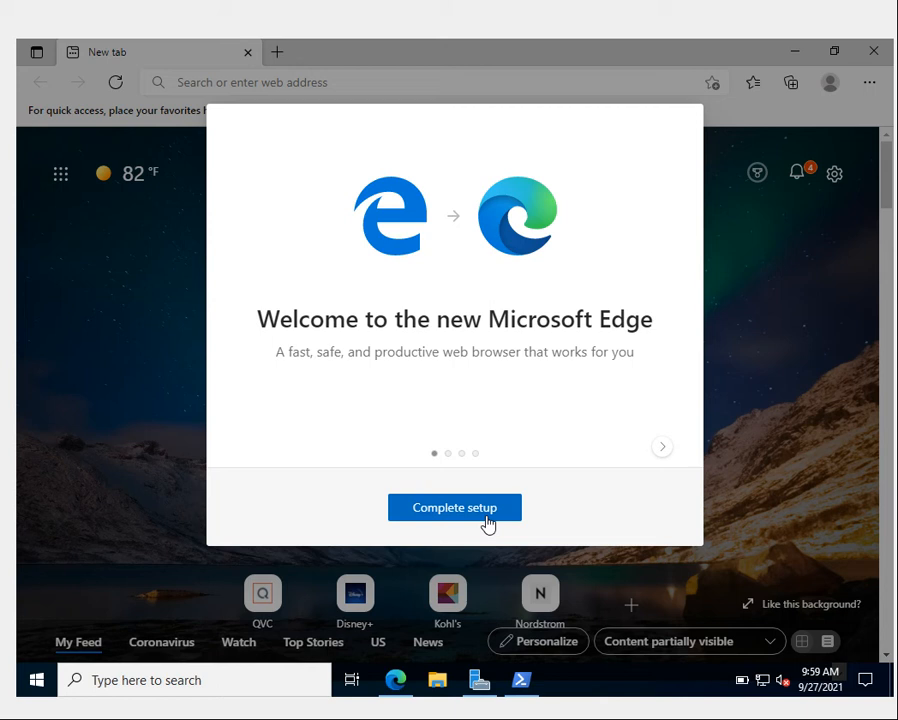
{"action": "left_click", "coordinate": [487, 514]}
{"action": "left_click", "coordinate": [624, 519]}
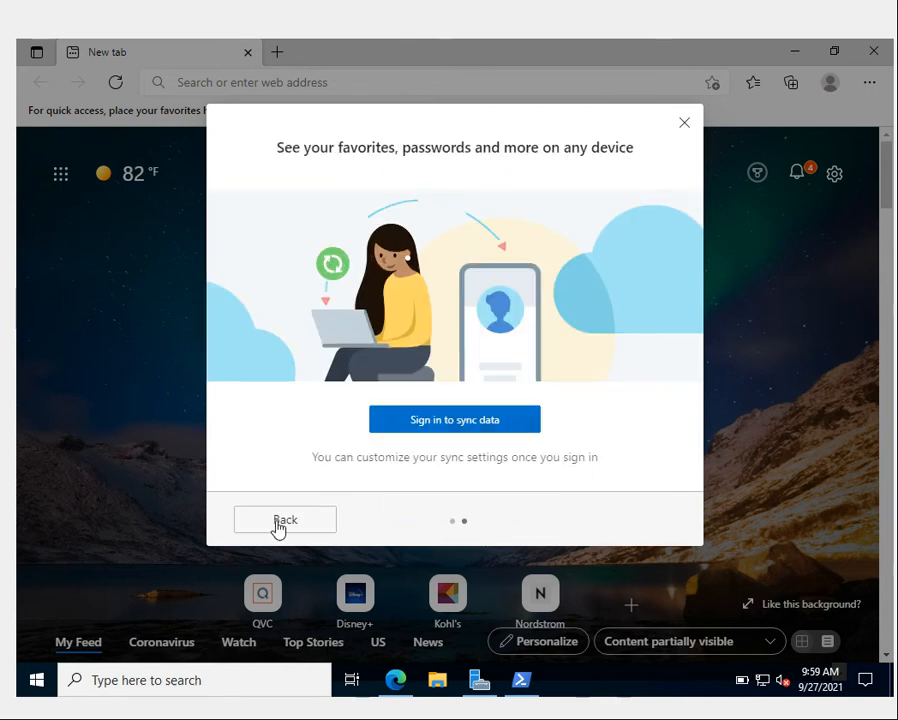
{"action": "left_click", "coordinate": [686, 126]}
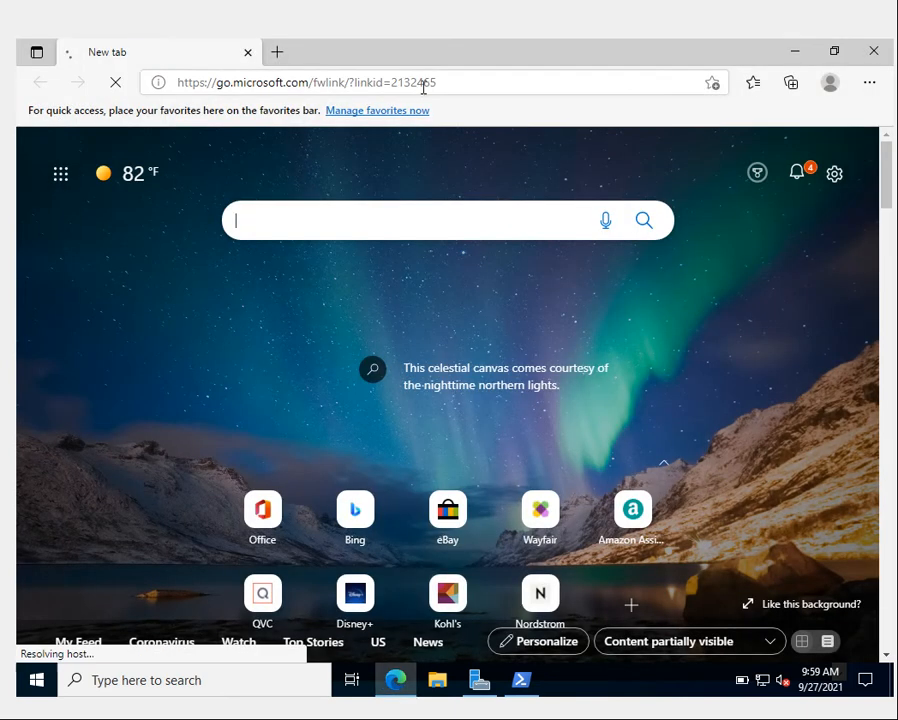
{"action": "left_click", "coordinate": [424, 220]}
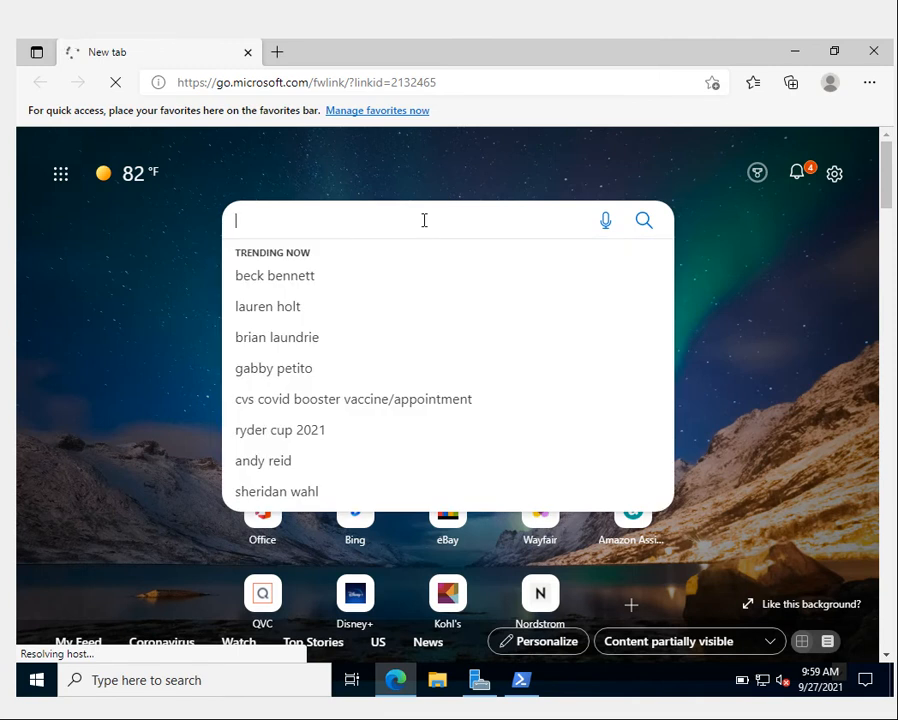
{"action": "type", "text": "windows "}
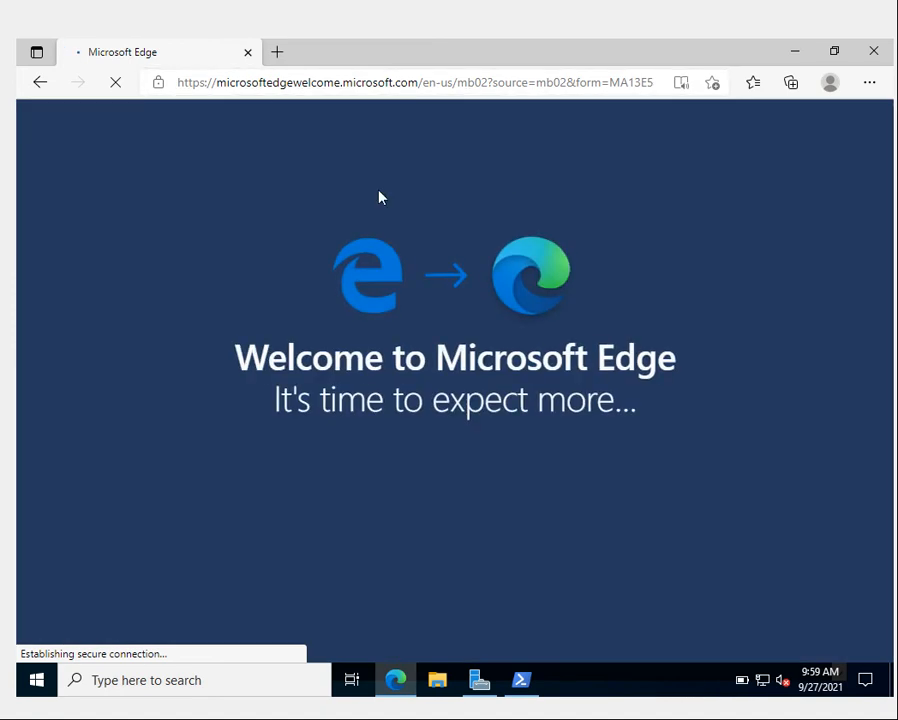
Step through the welcome tour: Productivity, Privacy, then Performance.
{"action": "left_click", "coordinate": [478, 470]}
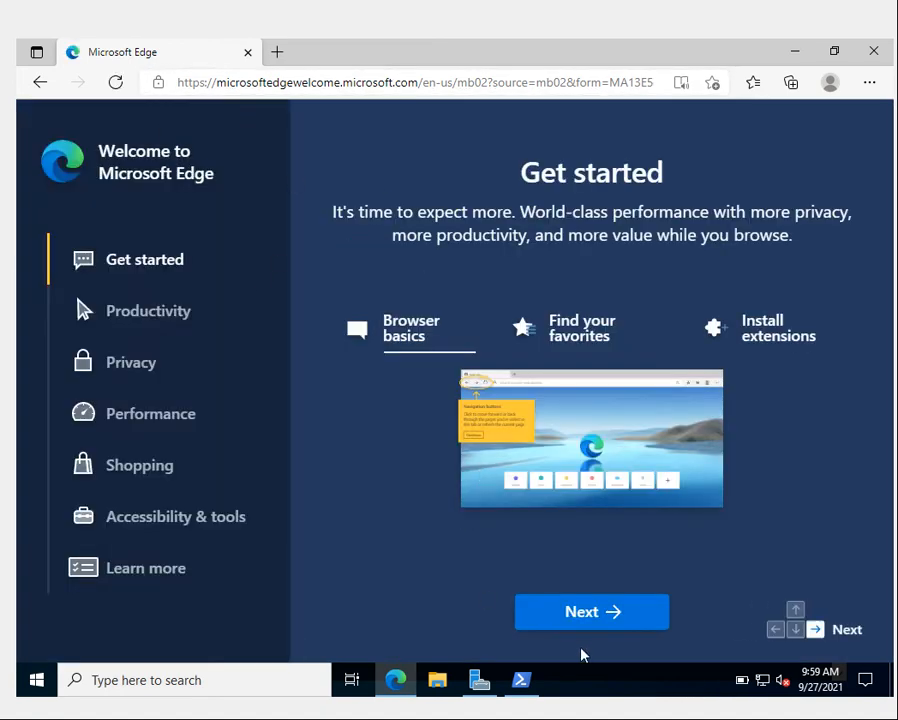
{"action": "left_click", "coordinate": [592, 612]}
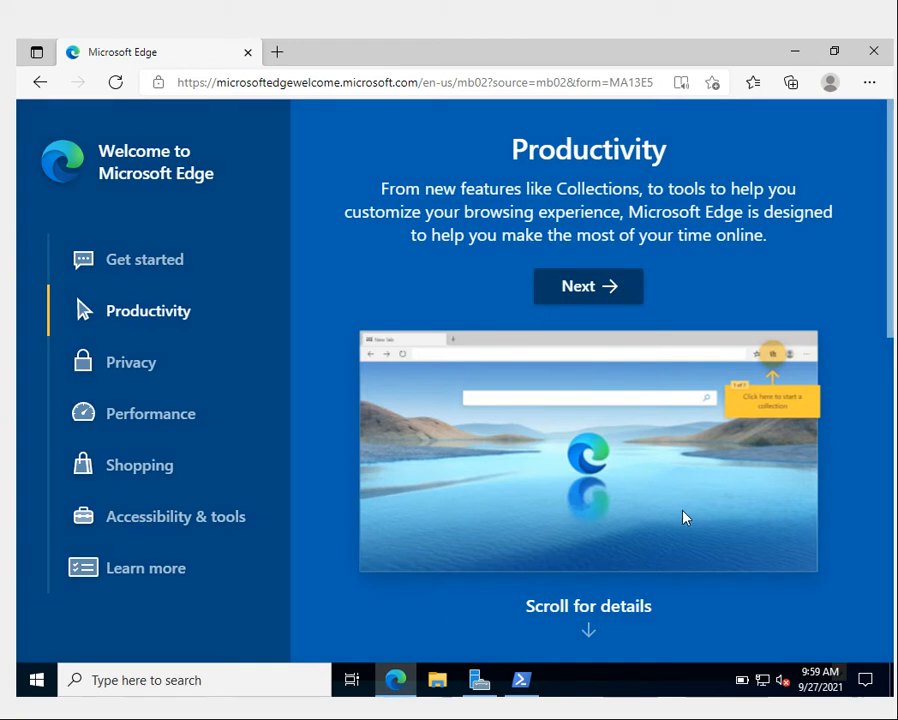
{"action": "scroll", "coordinate": [685, 520], "scroll_direction": "down", "scroll_amount": 5}
{"action": "scroll", "coordinate": [640, 560], "scroll_direction": "down", "scroll_amount": 5}
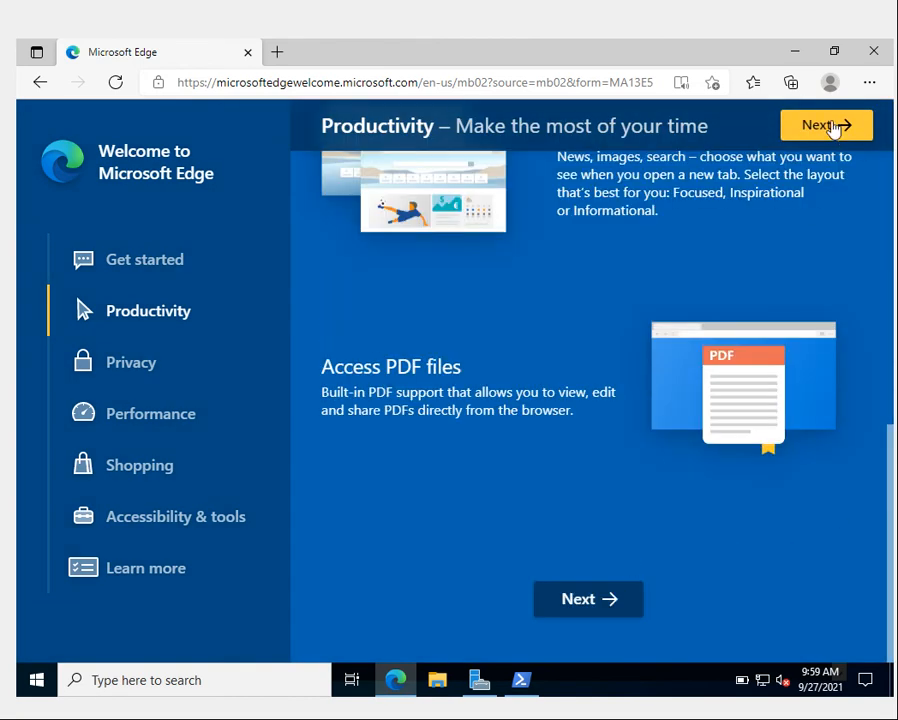
{"action": "left_click", "coordinate": [826, 125]}
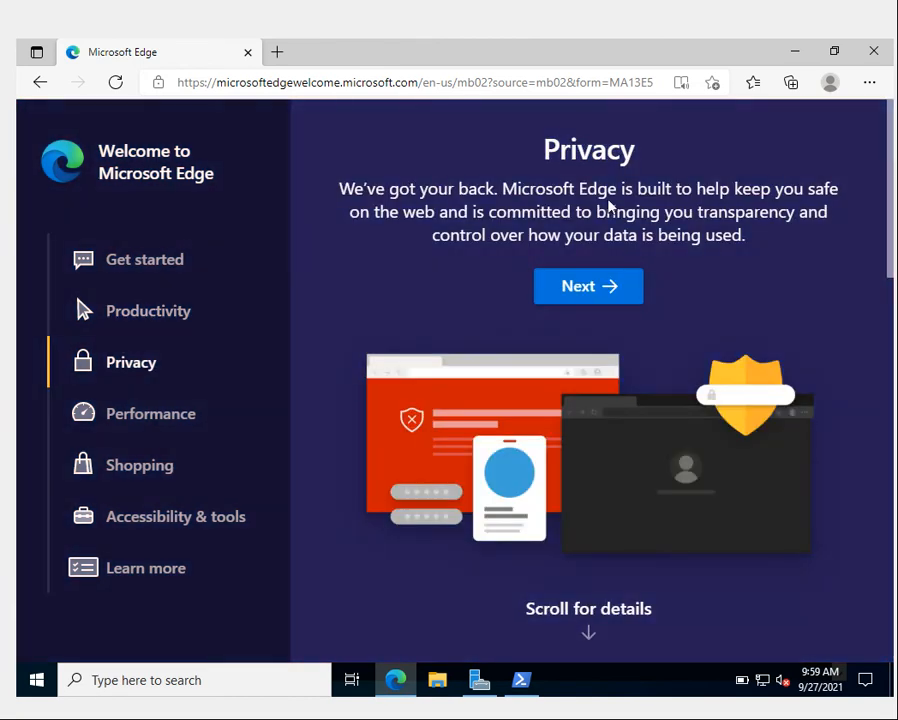
{"action": "left_click", "coordinate": [592, 286]}
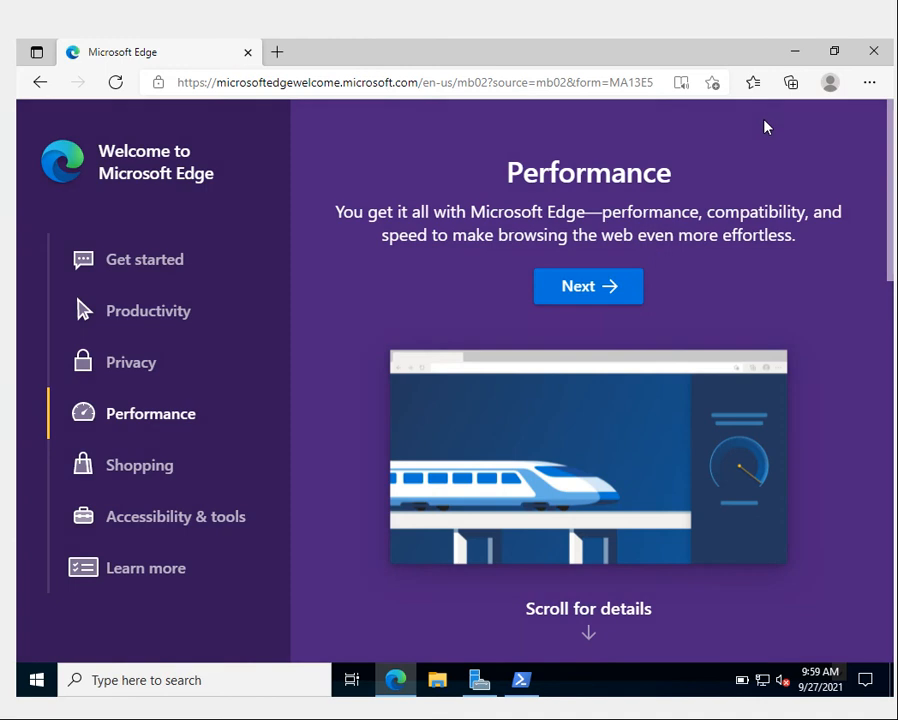
Go to google.com and dismiss the Chrome recommendation popup.
{"action": "left_click", "coordinate": [297, 82]}
{"action": "type", "text": "goo"}
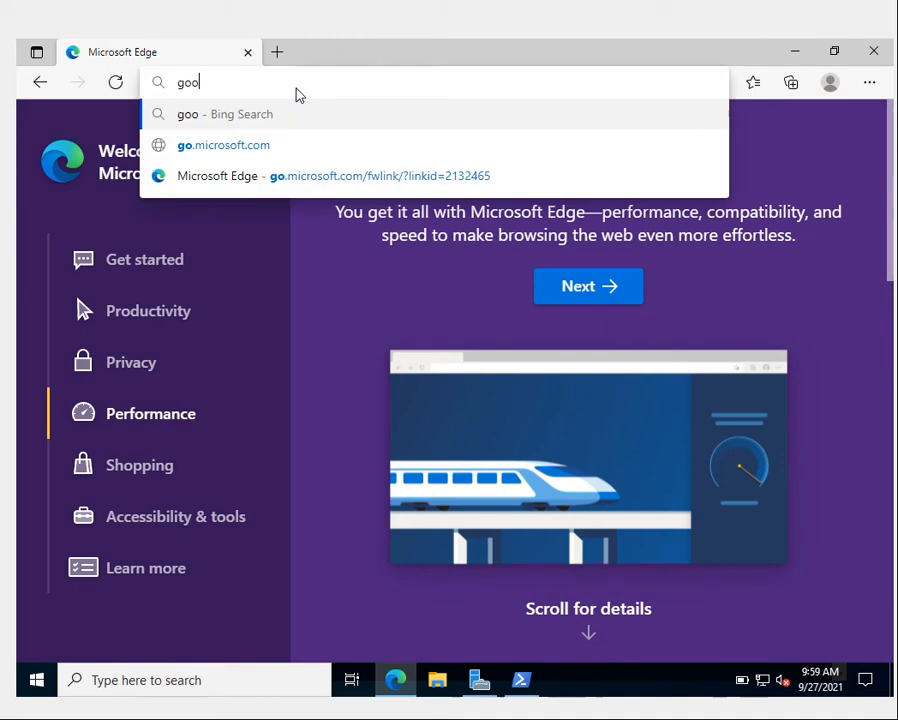
{"action": "type", "text": "gle.com"}
{"action": "key", "text": "Return"}
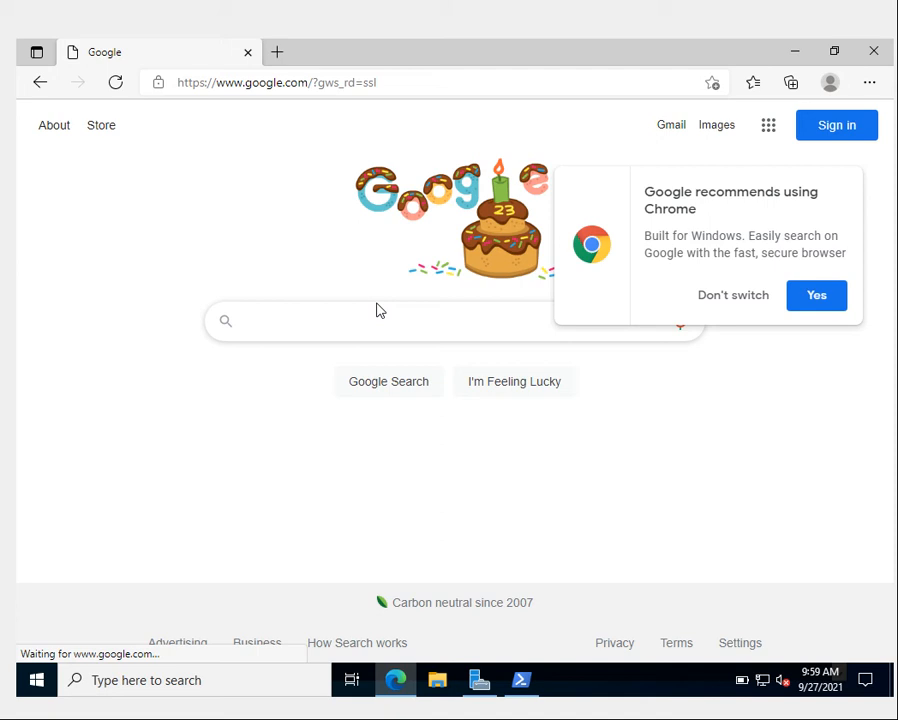
{"action": "left_click", "coordinate": [378, 319]}
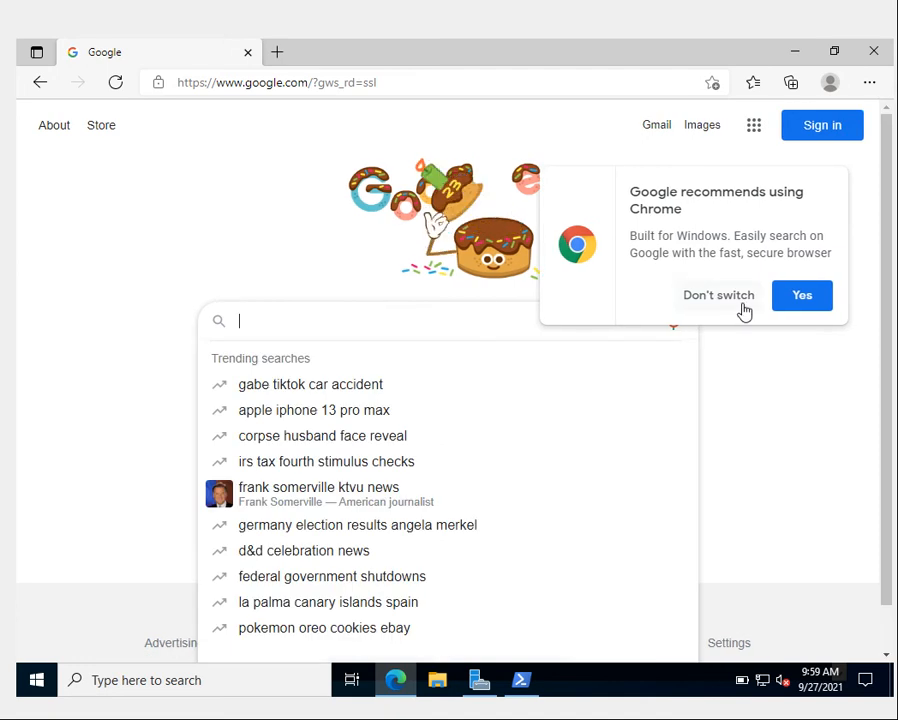
{"action": "left_click", "coordinate": [730, 295]}
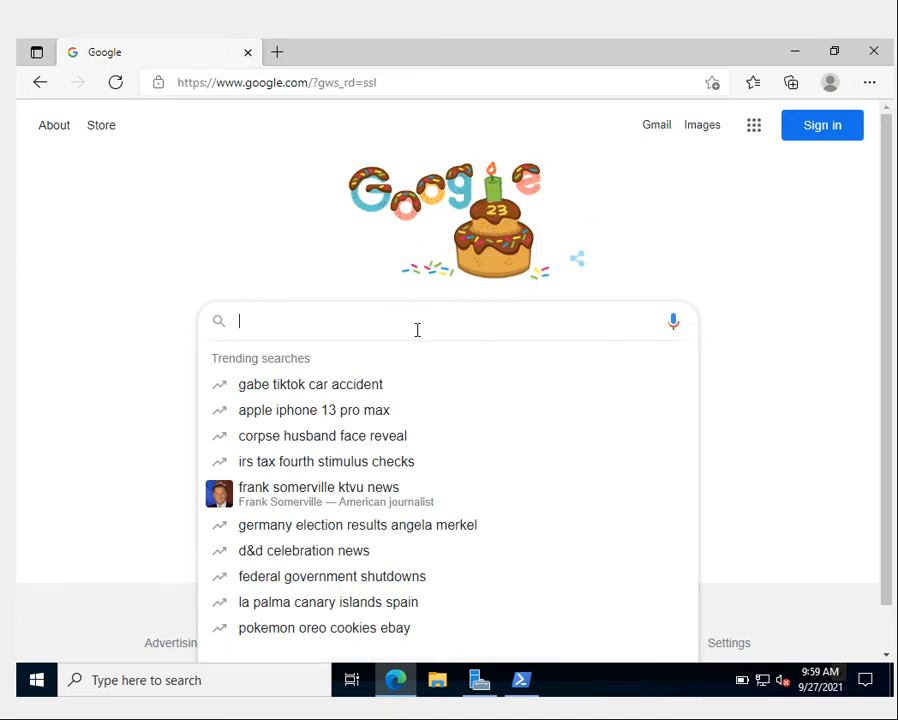
{"action": "type", "text": "powersh"}
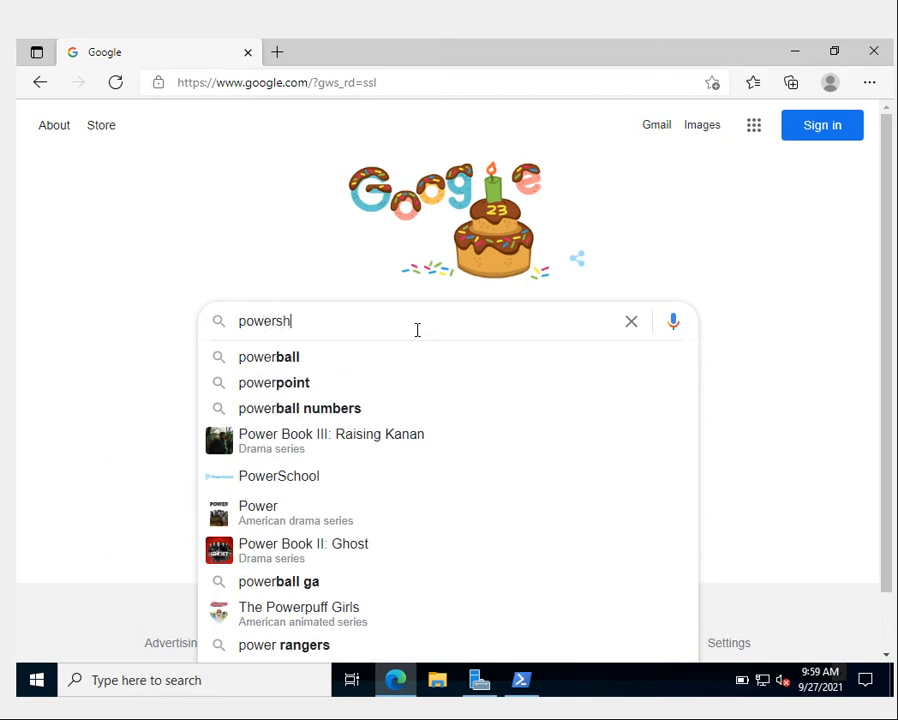
{"action": "type", "text": "eell"}
Search Google for powershell 7 download.
{"action": "key", "text": "BackSpace"}
{"action": "key", "text": "BackSpace"}
{"action": "key", "text": "BackSpace"}
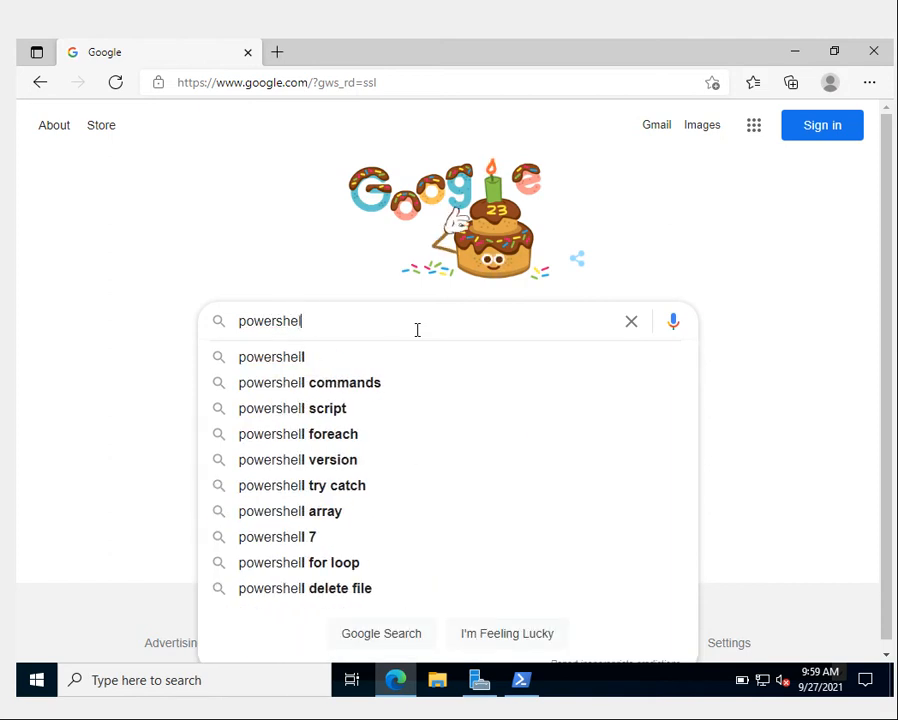
{"action": "type", "text": "ll "}
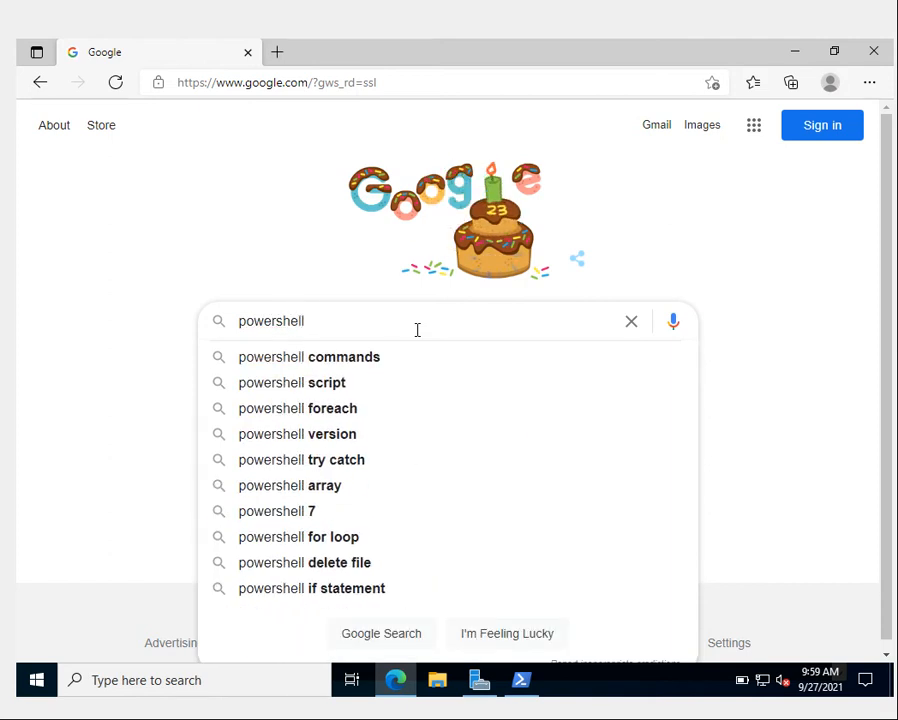
{"action": "type", "text": "7 down"}
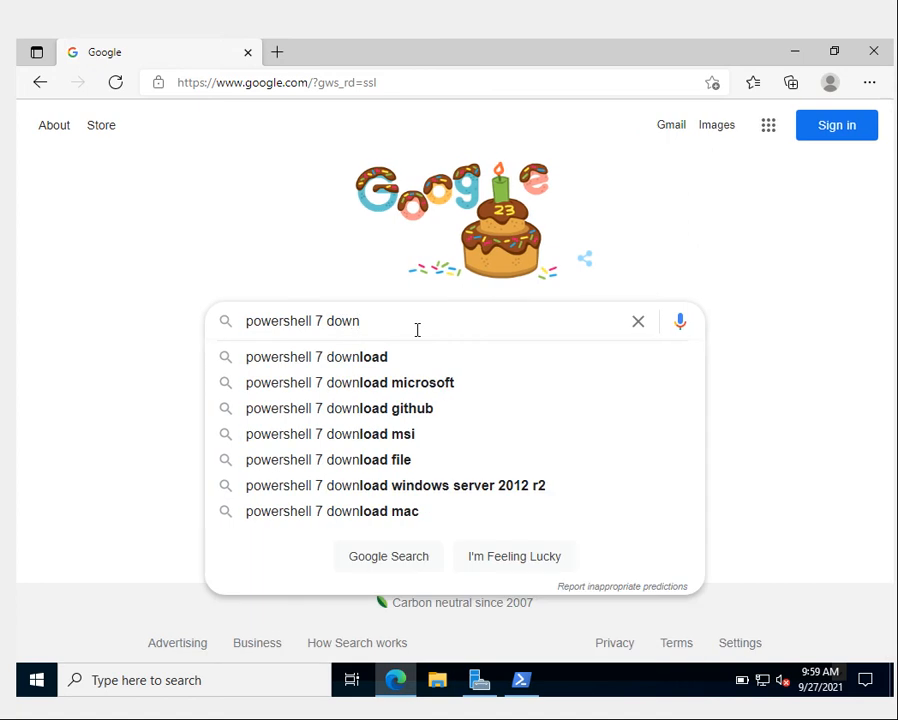
{"action": "type", "text": "load"}
{"action": "key", "text": "Return"}
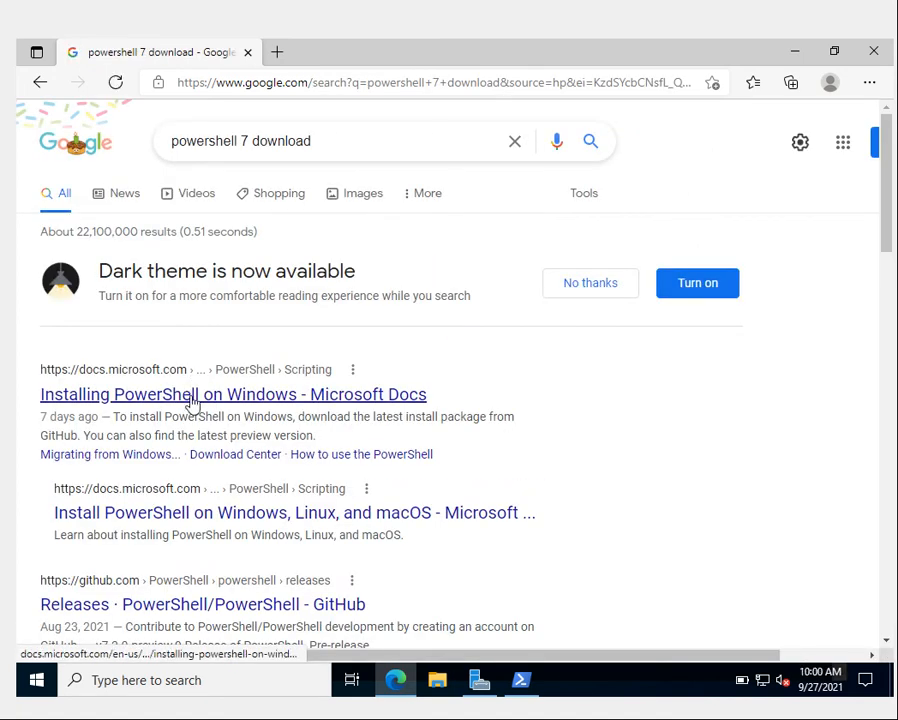
On the Installing PowerShell on Windows docs page, open the 'latest' release link in a new tab.
{"action": "left_click", "coordinate": [358, 394]}
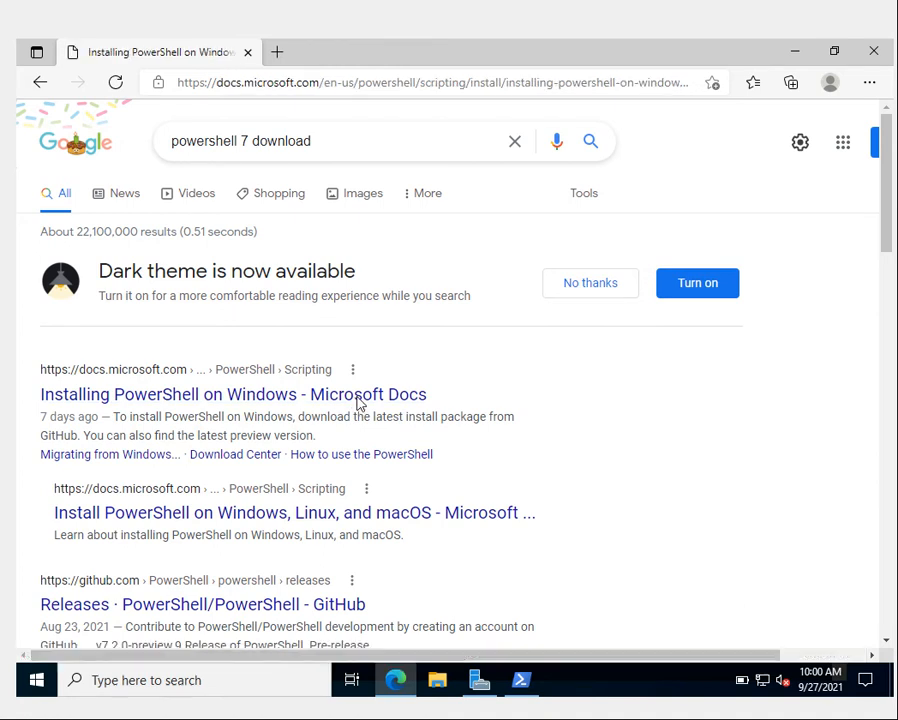
{"action": "scroll", "coordinate": [677, 393], "scroll_direction": "down", "scroll_amount": 4}
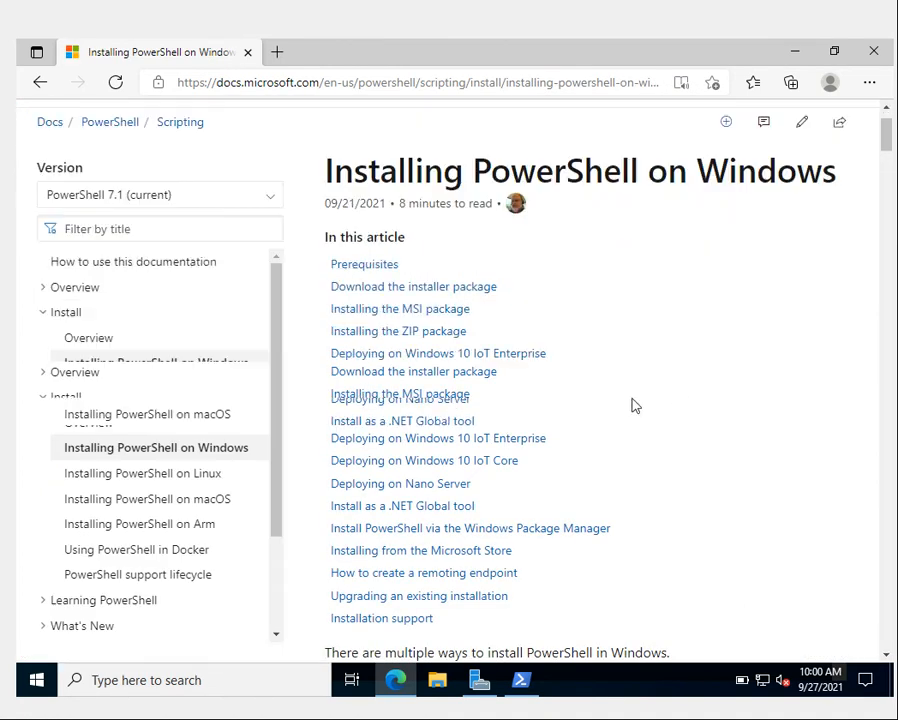
{"action": "scroll", "coordinate": [633, 404], "scroll_direction": "down", "scroll_amount": 3}
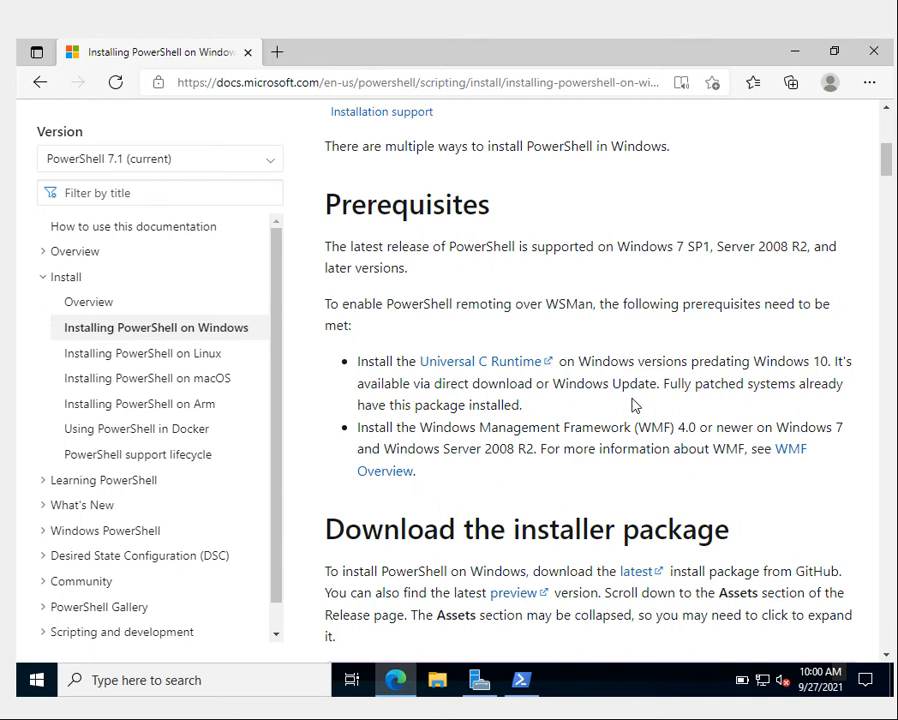
{"action": "scroll", "coordinate": [633, 404], "scroll_direction": "down", "scroll_amount": 2}
{"action": "scroll", "coordinate": [633, 404], "scroll_direction": "down", "scroll_amount": 2}
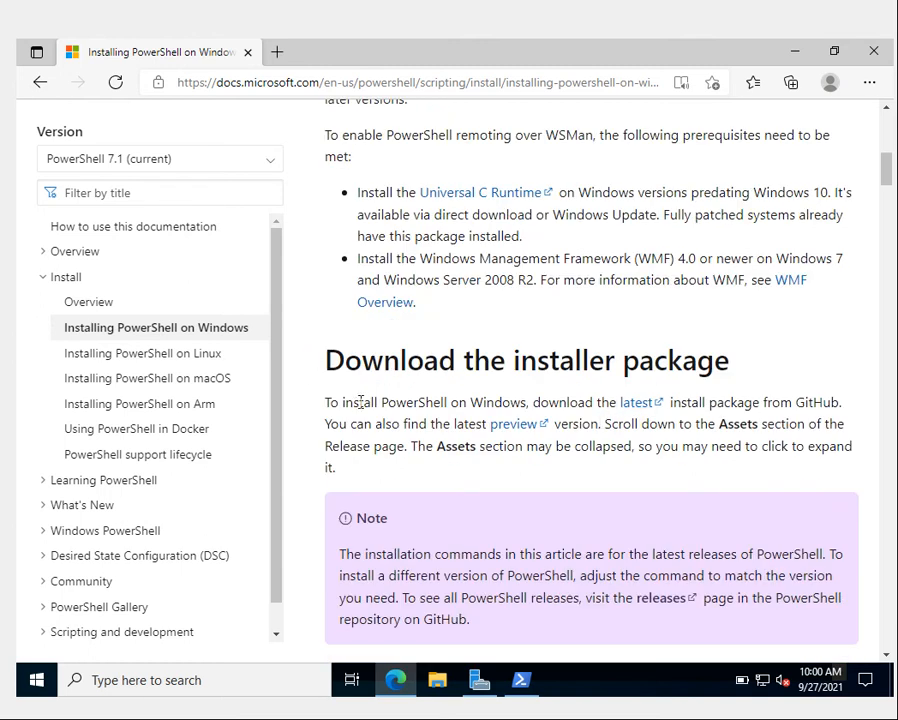
{"action": "left_click_drag", "start_coordinate": [325, 402], "coordinate": [653, 402]}
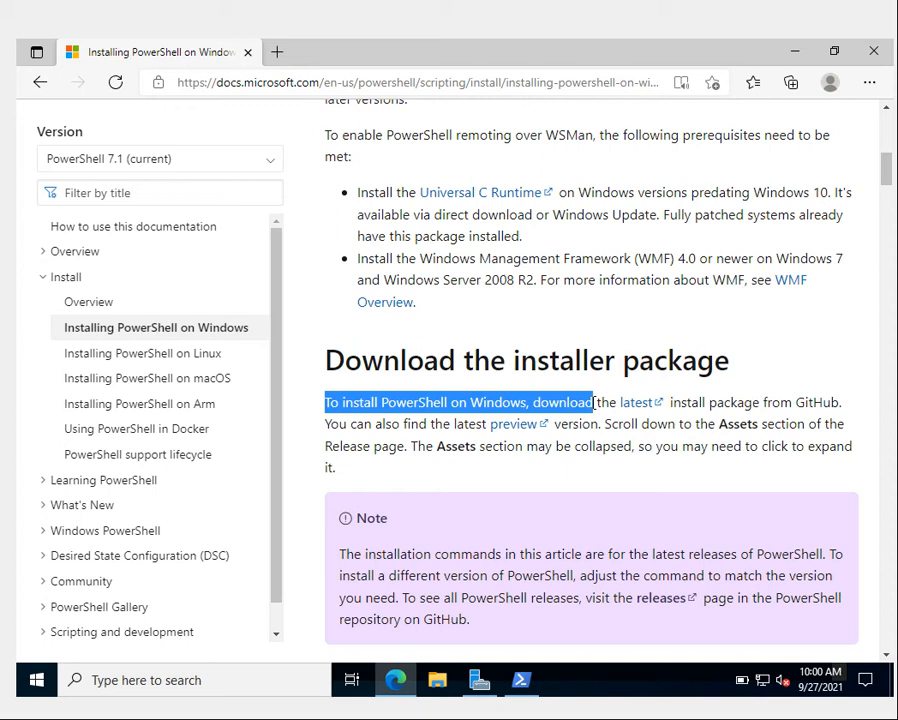
{"action": "left_click", "coordinate": [704, 430]}
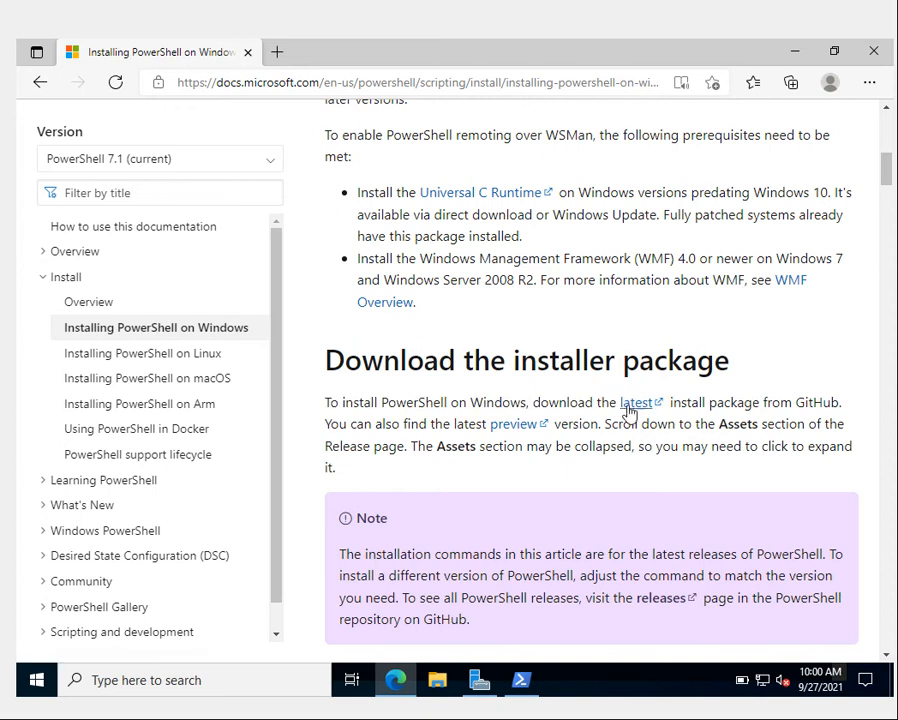
{"action": "right_click", "coordinate": [636, 402]}
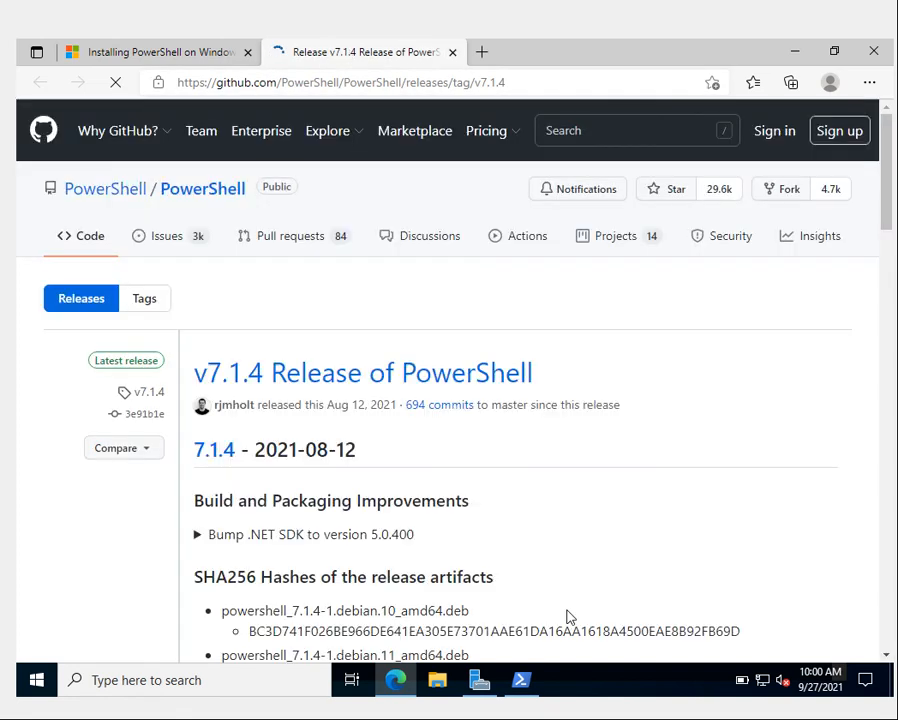
Go to the PowerShell repository README and open the Windows x64 supported OS details.
{"action": "left_click", "coordinate": [204, 190]}
{"action": "scroll", "coordinate": [488, 500], "scroll_direction": "down", "scroll_amount": 5}
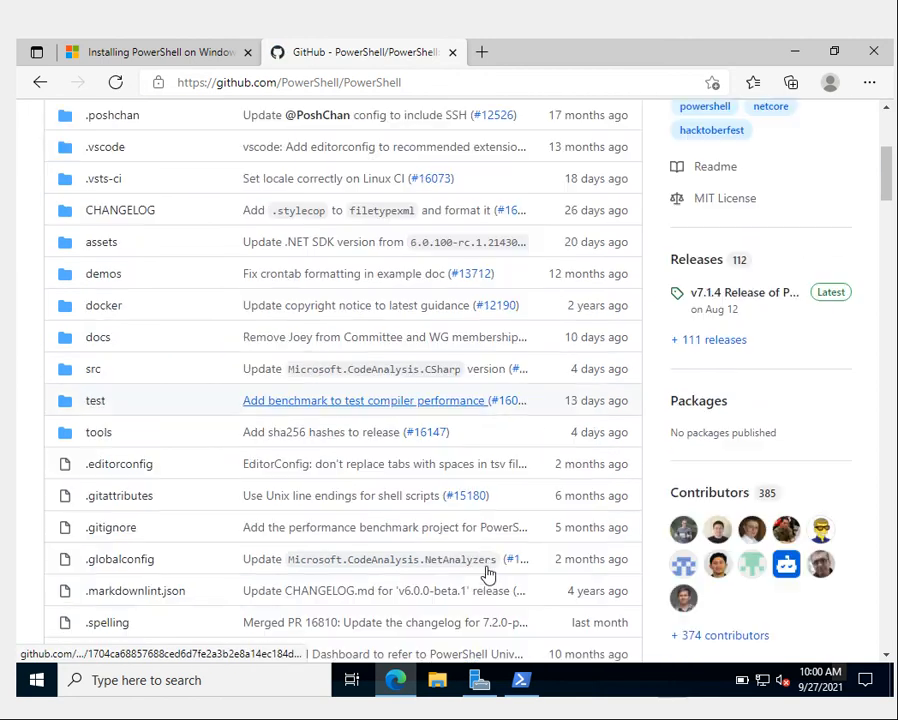
{"action": "scroll", "coordinate": [488, 572], "scroll_direction": "down", "scroll_amount": 2}
{"action": "scroll", "coordinate": [488, 572], "scroll_direction": "up", "scroll_amount": 2}
{"action": "scroll", "coordinate": [488, 572], "scroll_direction": "down", "scroll_amount": 5}
{"action": "scroll", "coordinate": [488, 572], "scroll_direction": "down", "scroll_amount": 4}
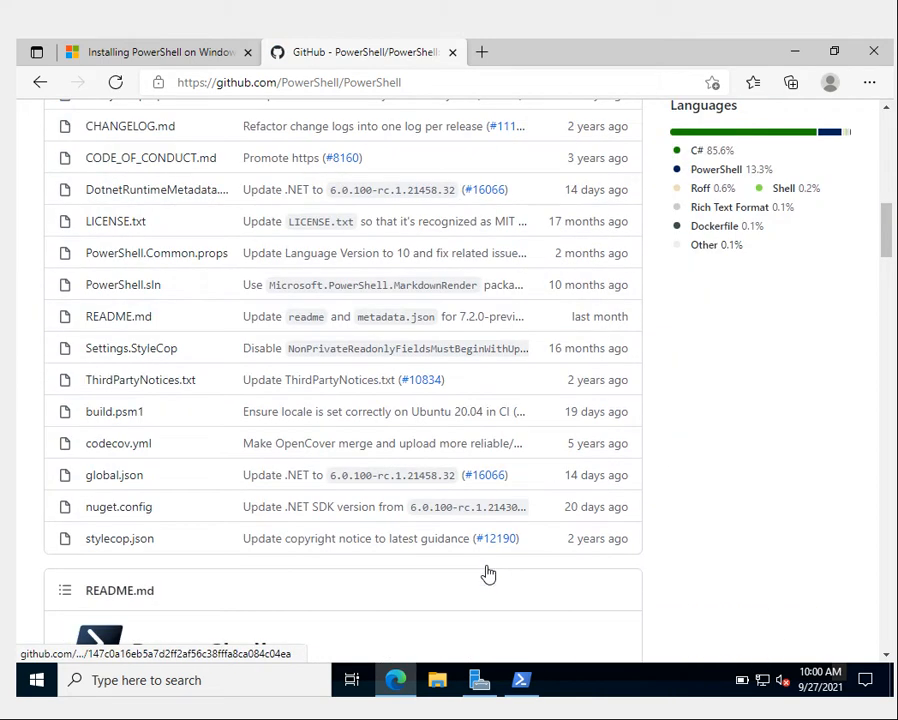
{"action": "scroll", "coordinate": [488, 572], "scroll_direction": "down", "scroll_amount": 5}
{"action": "scroll", "coordinate": [488, 572], "scroll_direction": "down", "scroll_amount": 4}
{"action": "scroll", "coordinate": [488, 572], "scroll_direction": "down", "scroll_amount": 1}
{"action": "scroll", "coordinate": [488, 572], "scroll_direction": "up", "scroll_amount": 2}
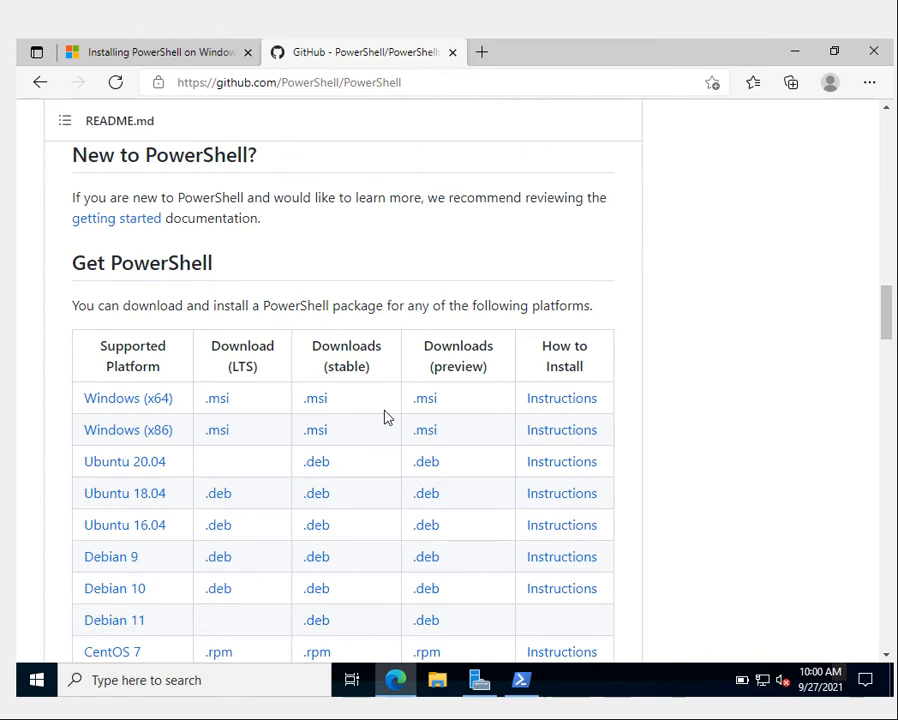
{"action": "left_click", "coordinate": [151, 404]}
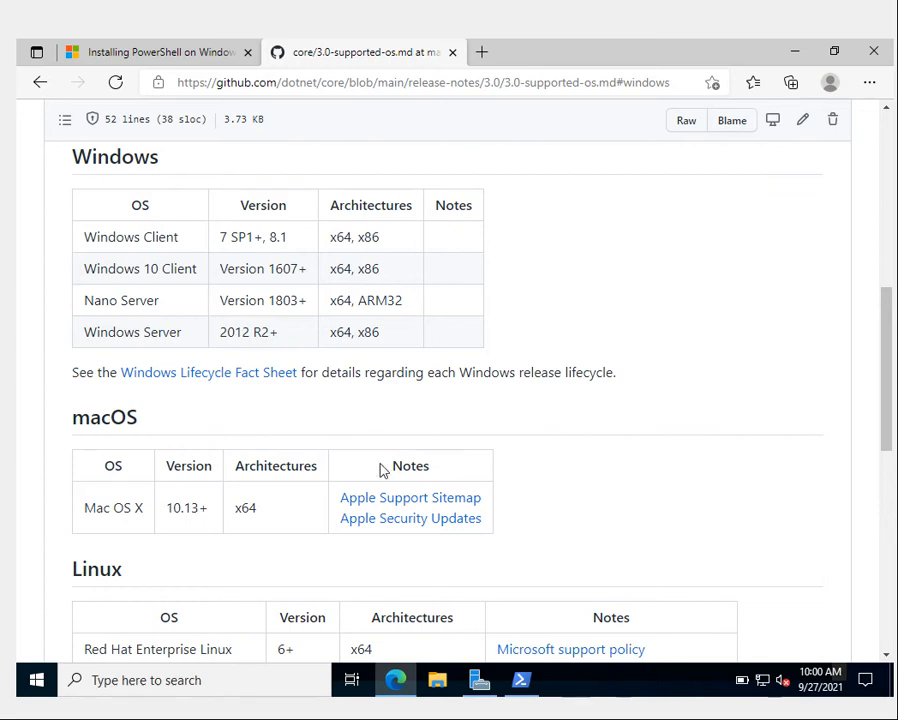
{"action": "scroll", "coordinate": [462, 297], "scroll_direction": "down", "scroll_amount": 2}
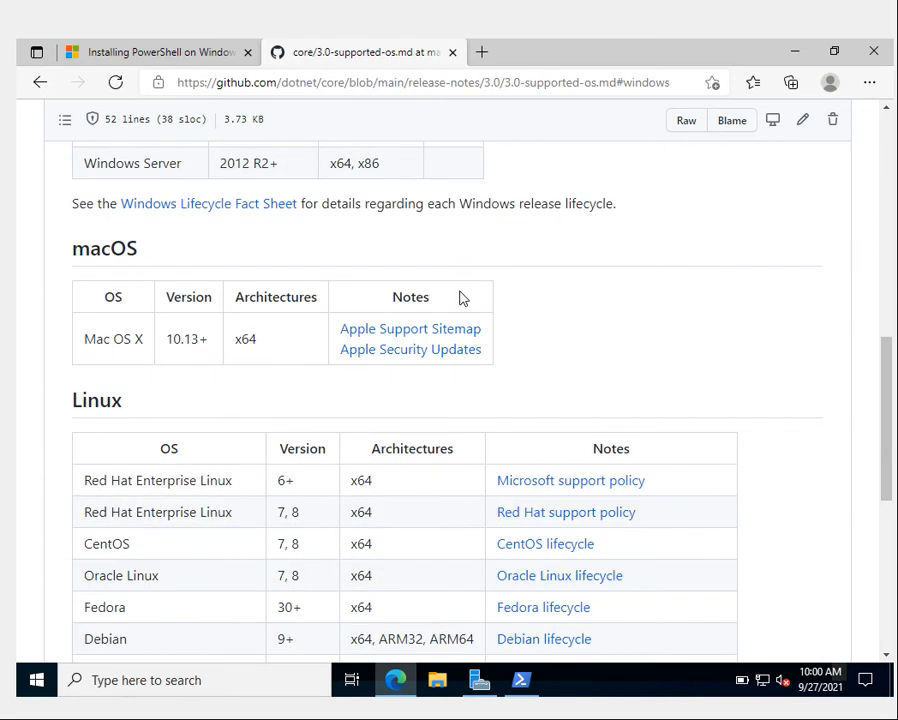
{"action": "scroll", "coordinate": [462, 297], "scroll_direction": "up", "scroll_amount": 2}
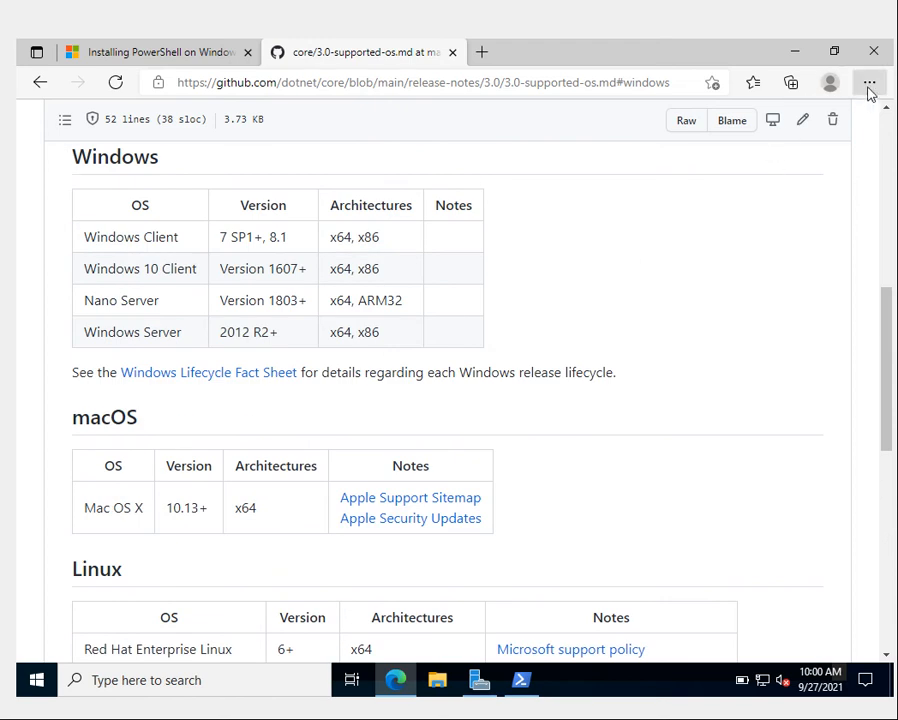
Check the Edge Downloads list, then go back to the PowerShell repository README.
{"action": "left_click", "coordinate": [870, 85]}
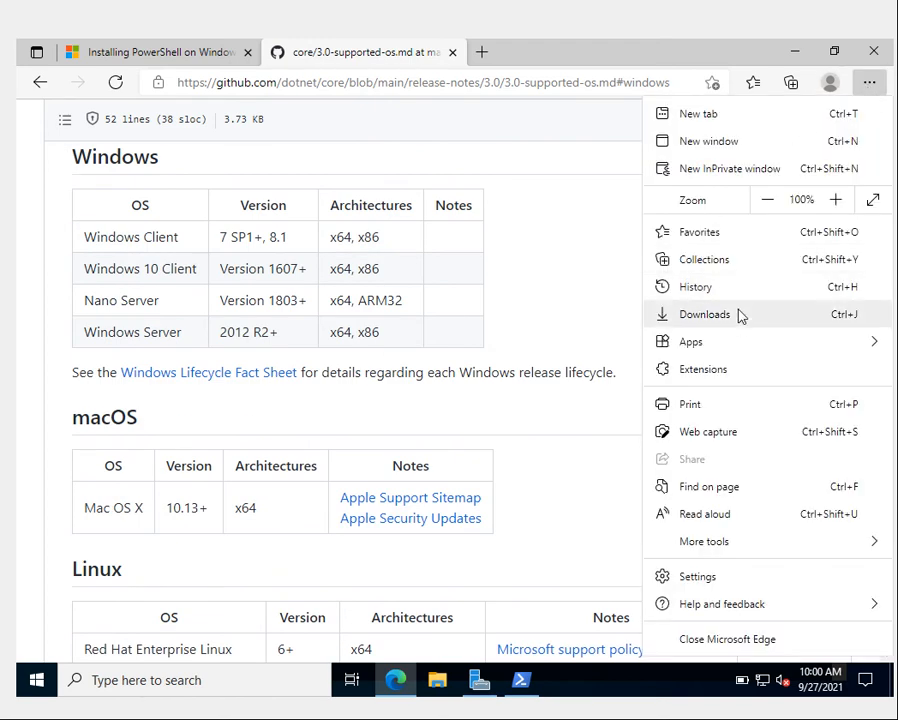
{"action": "left_click", "coordinate": [705, 314]}
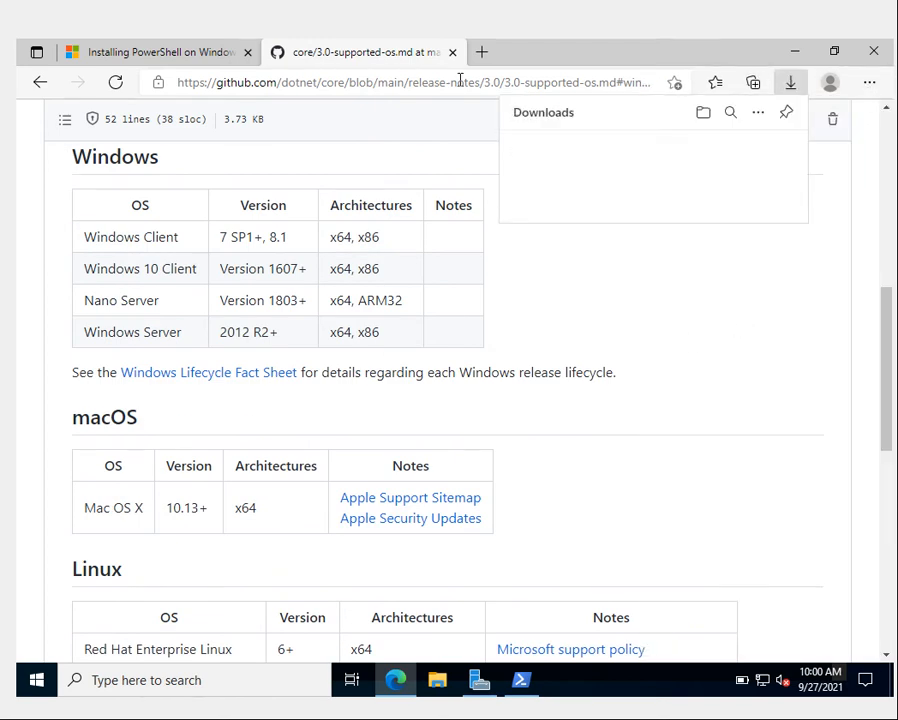
{"action": "left_click", "coordinate": [706, 384]}
{"action": "scroll", "coordinate": [513, 428], "scroll_direction": "down", "scroll_amount": 4}
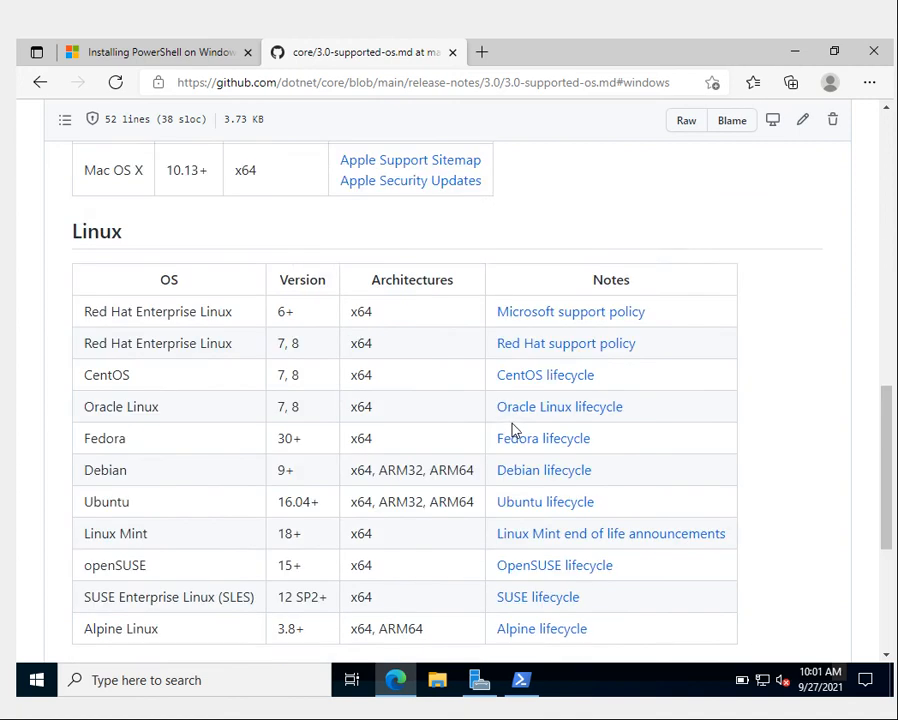
{"action": "scroll", "coordinate": [513, 428], "scroll_direction": "down", "scroll_amount": 4}
{"action": "scroll", "coordinate": [513, 428], "scroll_direction": "down", "scroll_amount": 2}
{"action": "scroll", "coordinate": [520, 422], "scroll_direction": "up", "scroll_amount": 8}
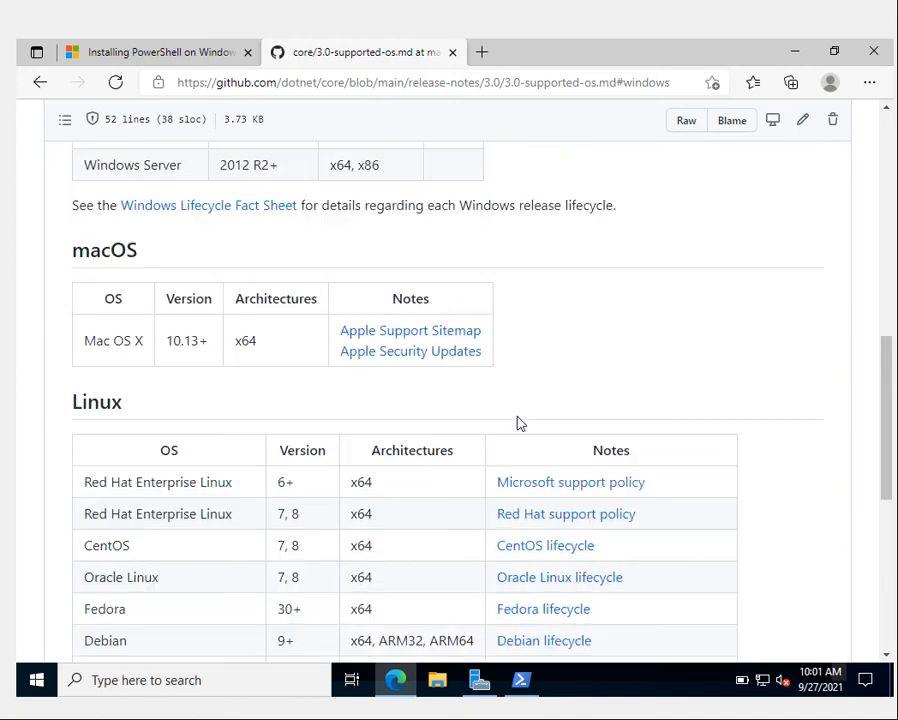
{"action": "scroll", "coordinate": [520, 422], "scroll_direction": "up", "scroll_amount": 3}
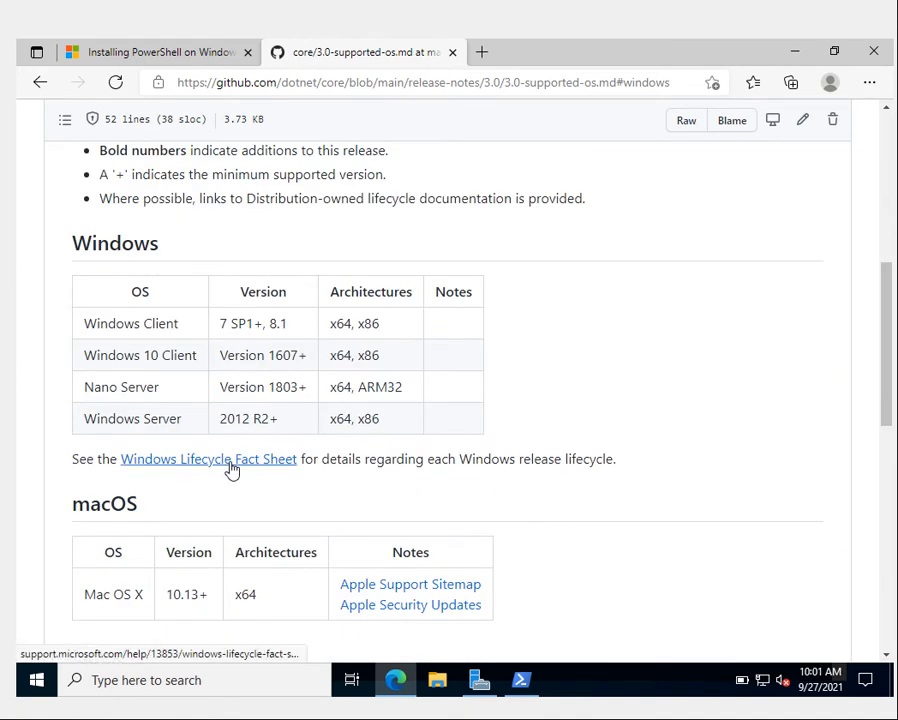
{"action": "scroll", "coordinate": [232, 467], "scroll_direction": "up", "scroll_amount": 4}
{"action": "left_click", "coordinate": [39, 82]}
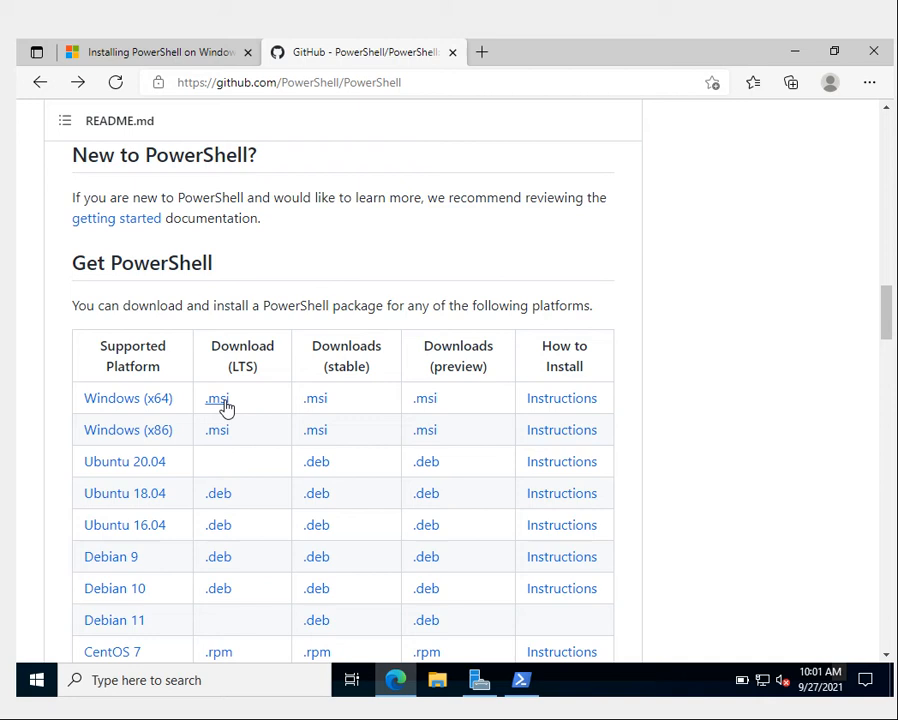
Download PowerShell-7.0.7-win-x64.msi and confirm it finished in the Downloads flyout.
{"action": "left_click", "coordinate": [218, 398]}
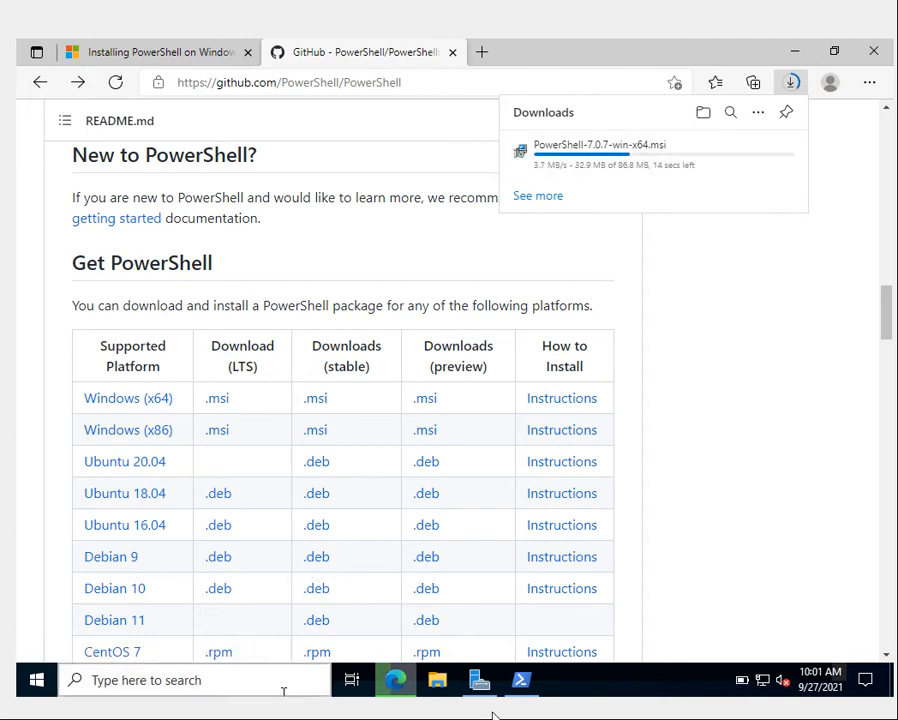
{"action": "left_click", "coordinate": [520, 680]}
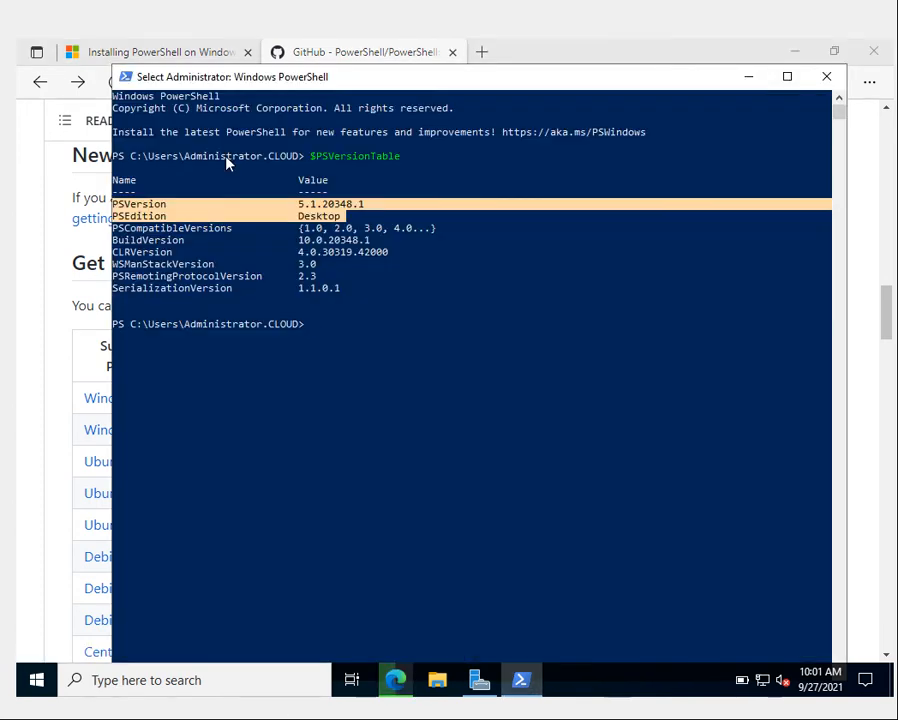
{"action": "left_click", "coordinate": [750, 77]}
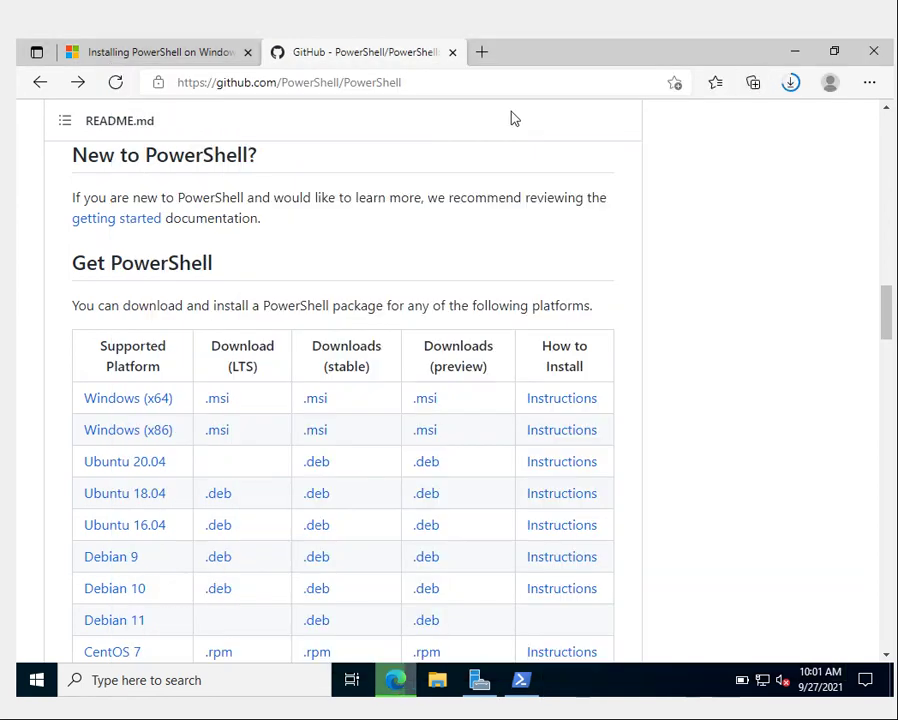
{"action": "left_click", "coordinate": [790, 82]}
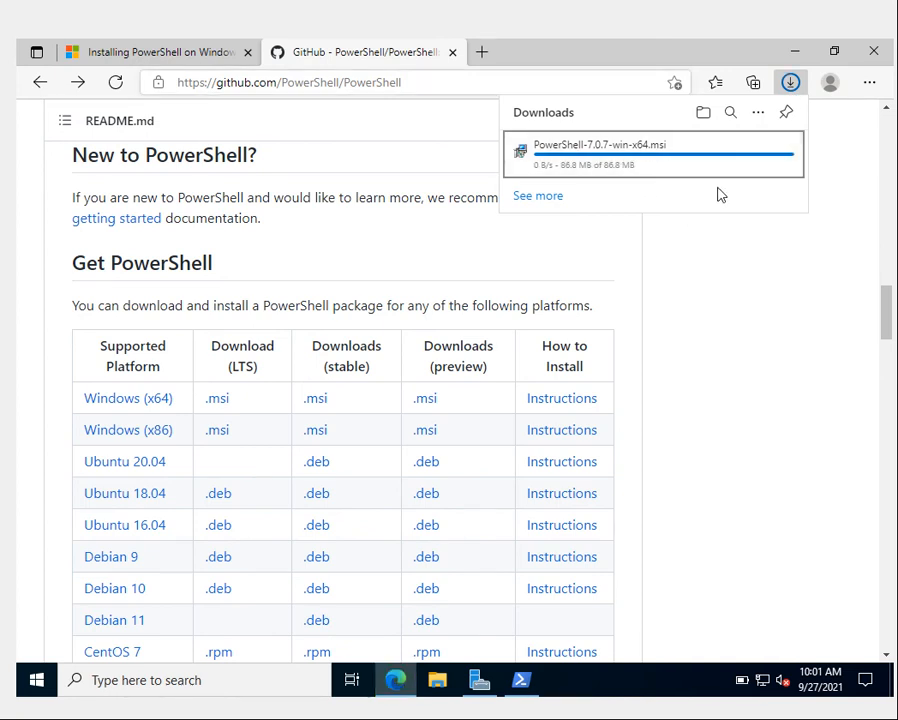
Run the installer and accept the default installation folder after inspecting the path.
{"action": "left_click", "coordinate": [551, 160]}
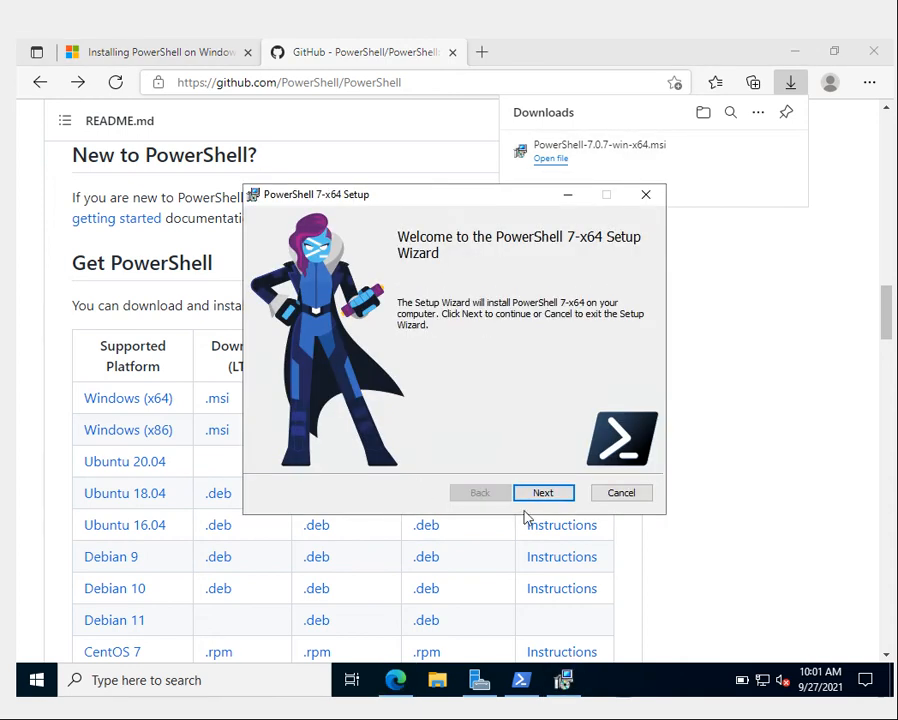
{"action": "left_click", "coordinate": [540, 492]}
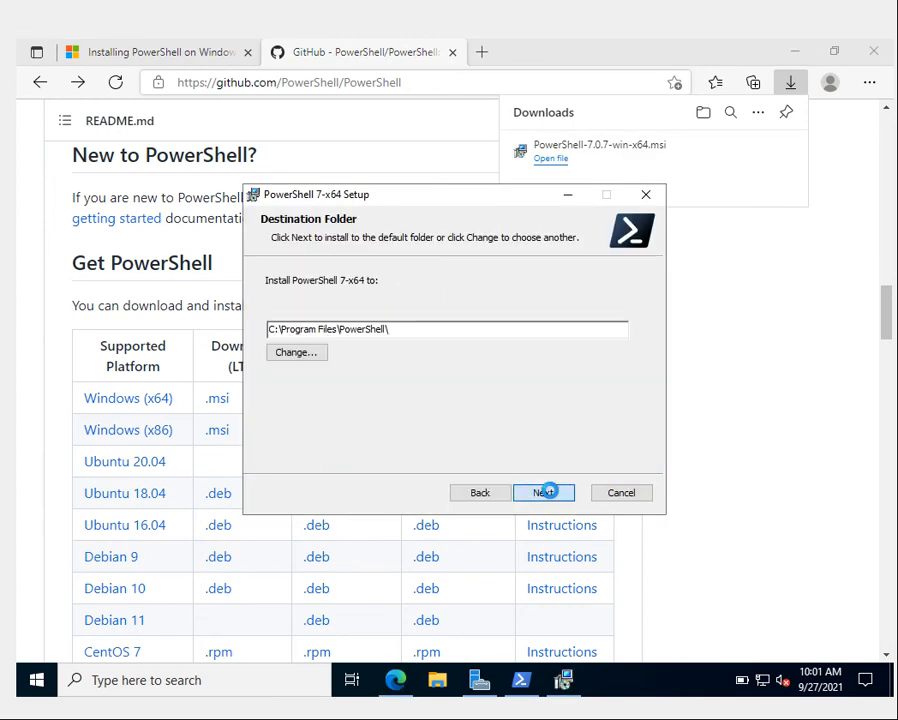
{"action": "left_click", "coordinate": [553, 494]}
{"action": "double_click", "coordinate": [481, 496]}
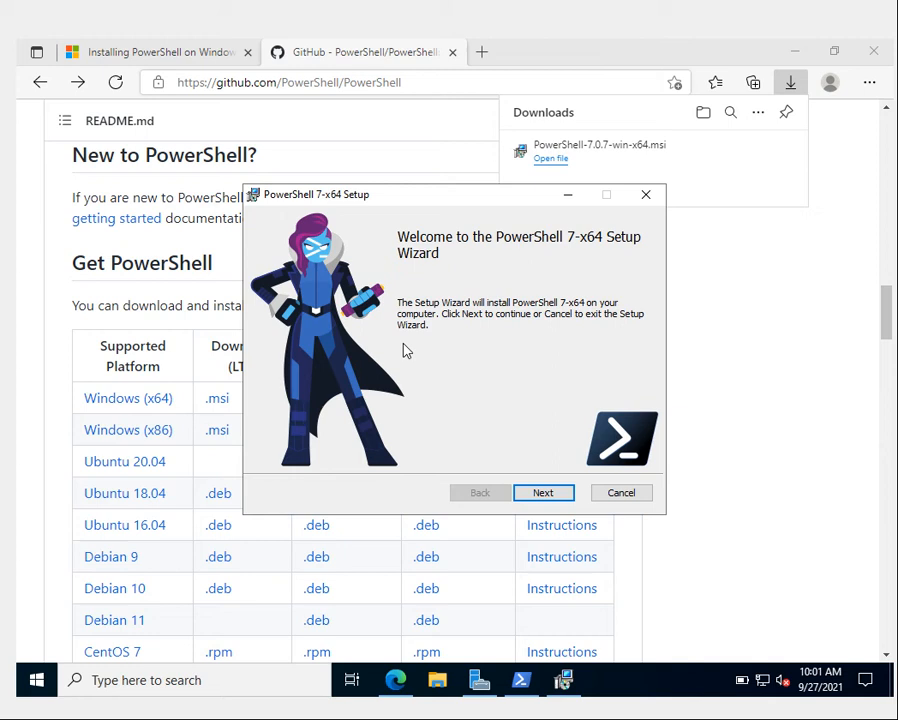
{"action": "left_click", "coordinate": [545, 490]}
{"action": "left_click_drag", "start_coordinate": [423, 330], "coordinate": [268, 329]}
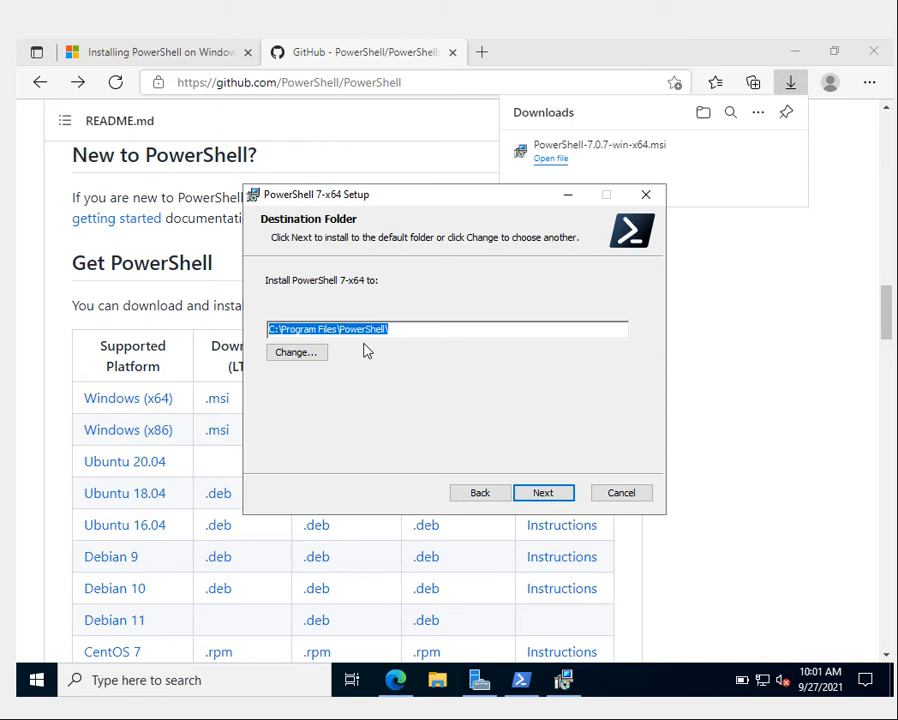
{"action": "left_click", "coordinate": [543, 492]}
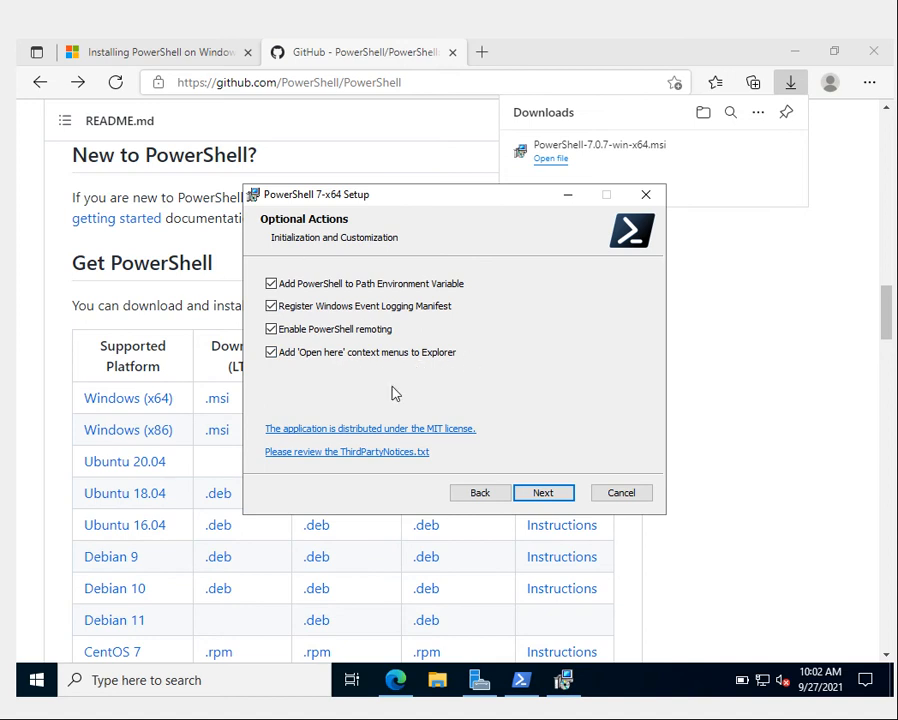
Install with all optional actions, tick Launch PowerShell and finish setup.
{"action": "left_click", "coordinate": [543, 493]}
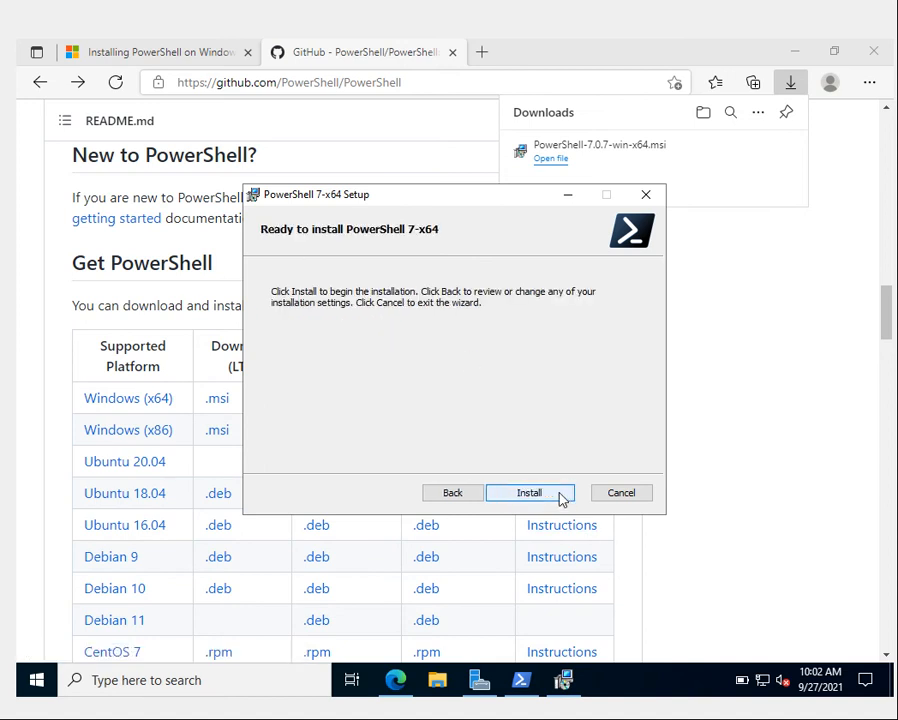
{"action": "left_click", "coordinate": [561, 498]}
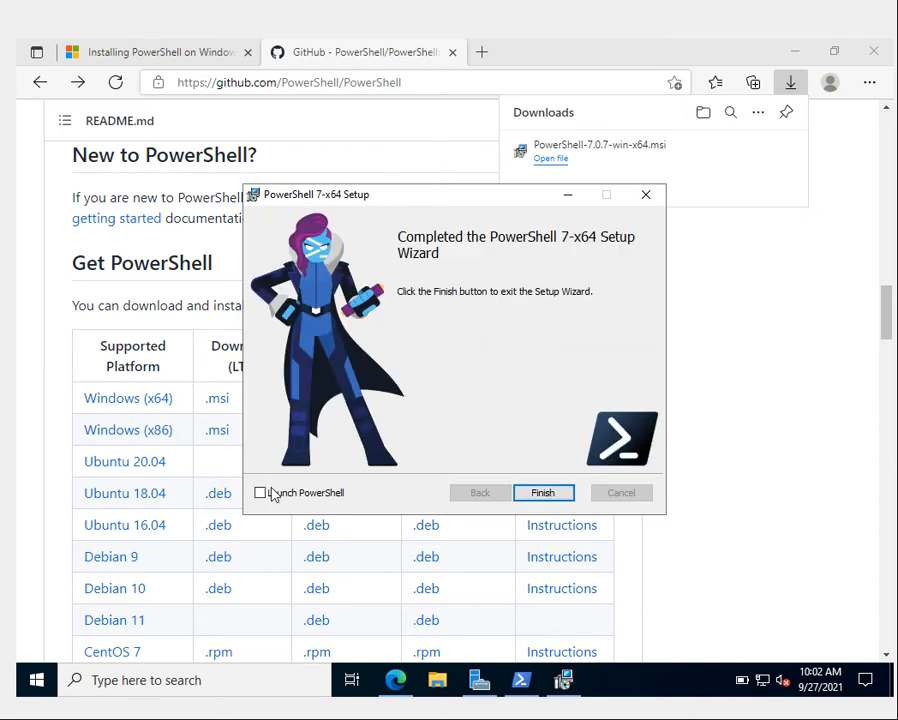
{"action": "left_click", "coordinate": [261, 493]}
{"action": "left_click", "coordinate": [543, 493]}
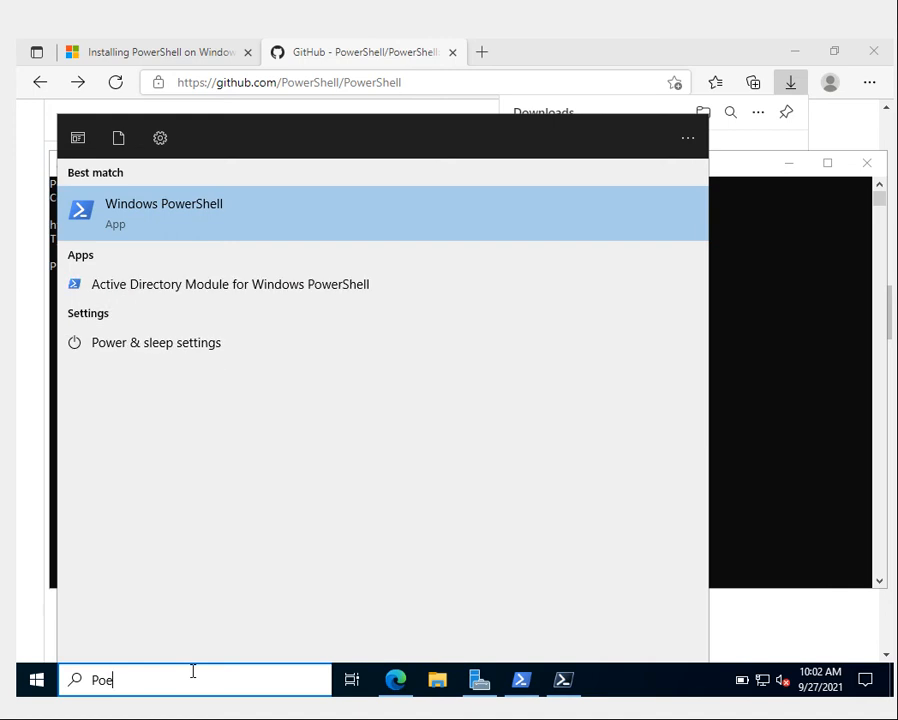
Launch Windows PowerShell ISE from search and start a new blank script.
{"action": "key", "text": "BackSpace"}
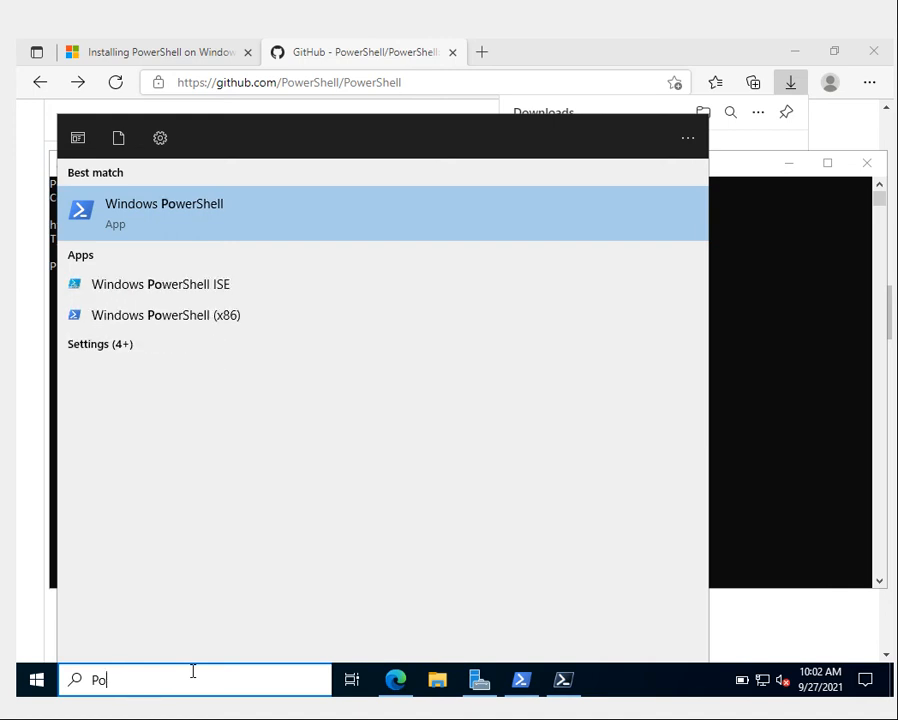
{"action": "left_click", "coordinate": [211, 289]}
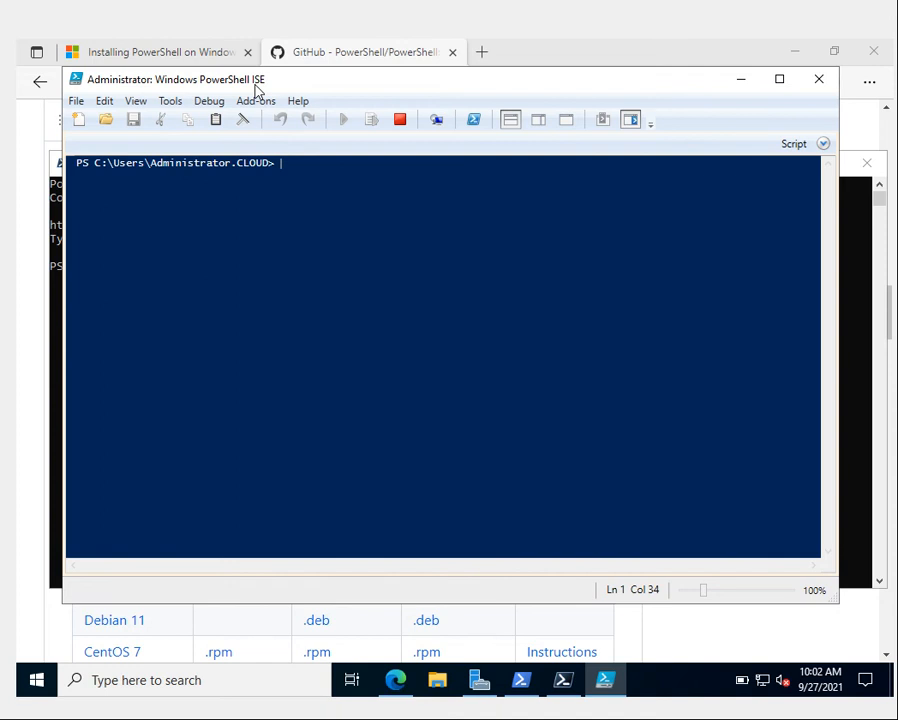
{"action": "left_click", "coordinate": [79, 121]}
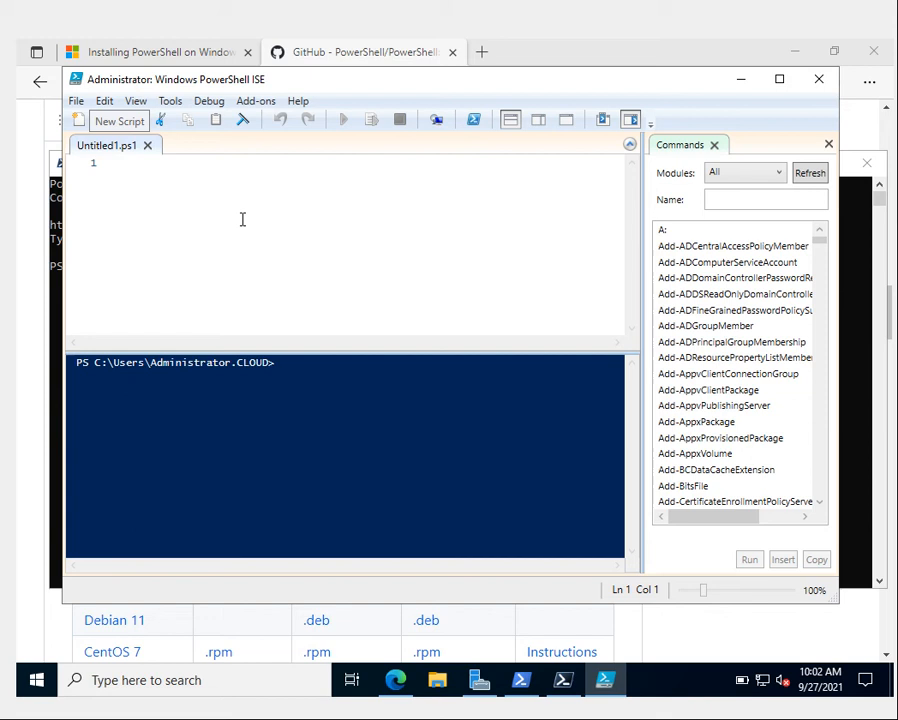
{"action": "type", "text": "Get-"}
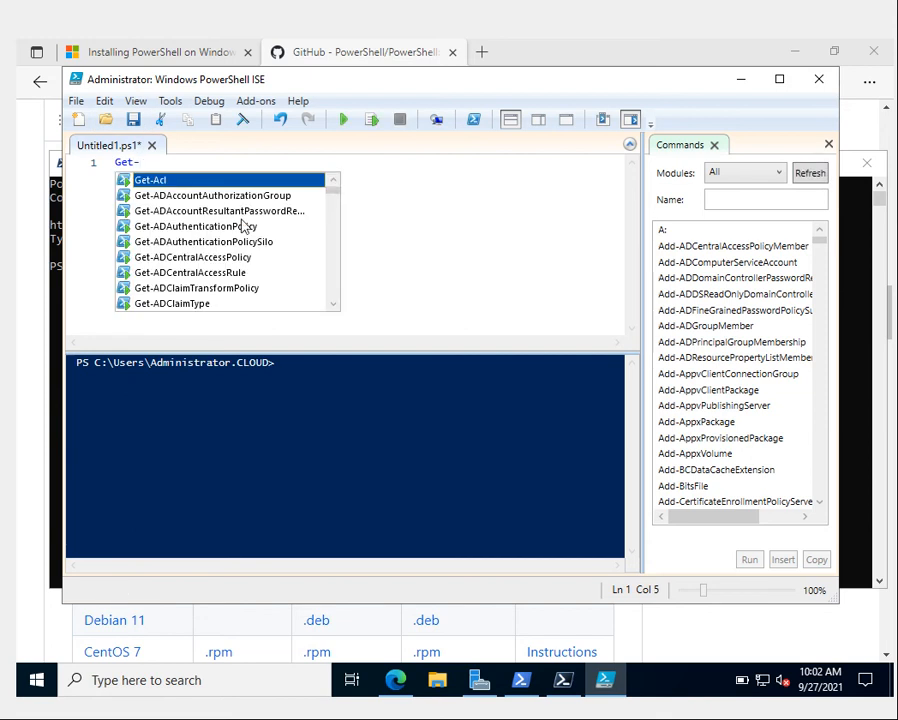
{"action": "type", "text": "Pr"}
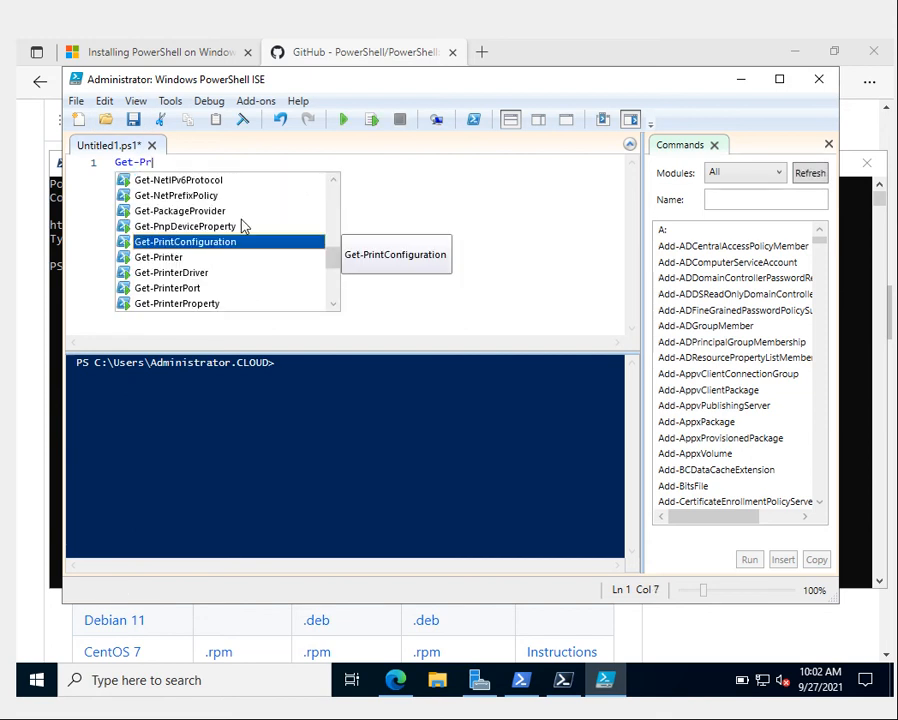
{"action": "type", "text": "o"}
Run a one-line Get-Process script in ISE, then minimize the ISE window.
{"action": "key", "text": "BackSpace"}
{"action": "type", "text": "oce"}
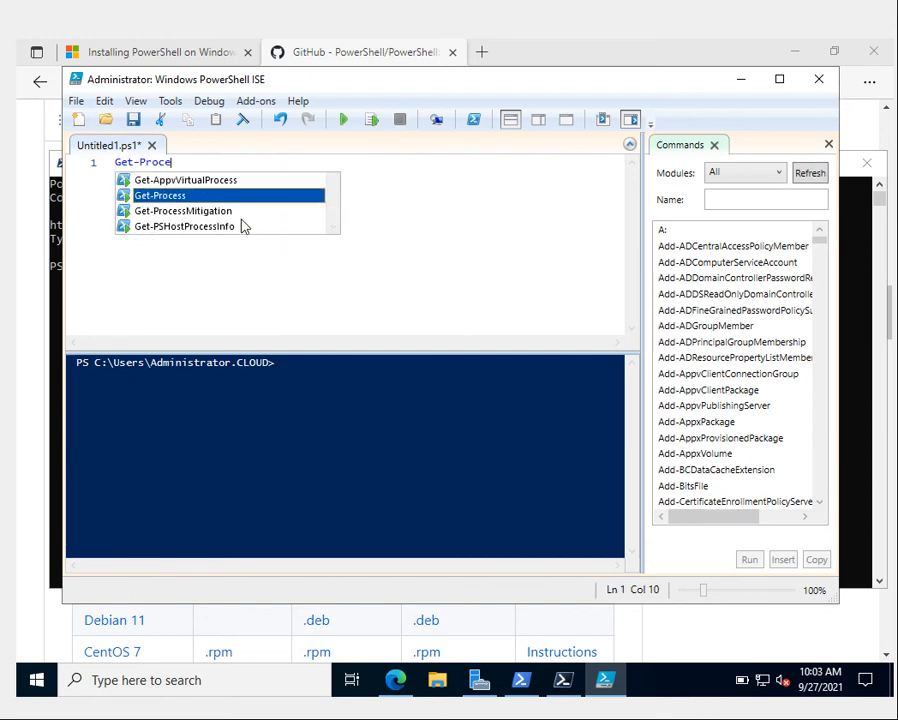
{"action": "type", "text": "ss"}
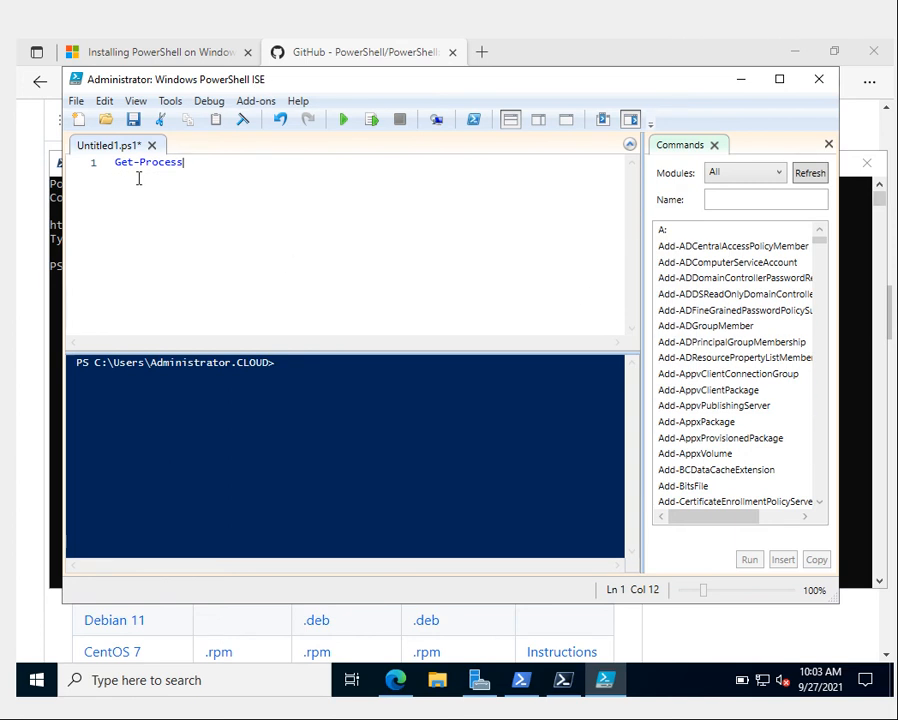
{"action": "left_click_drag", "start_coordinate": [183, 162], "coordinate": [113, 162]}
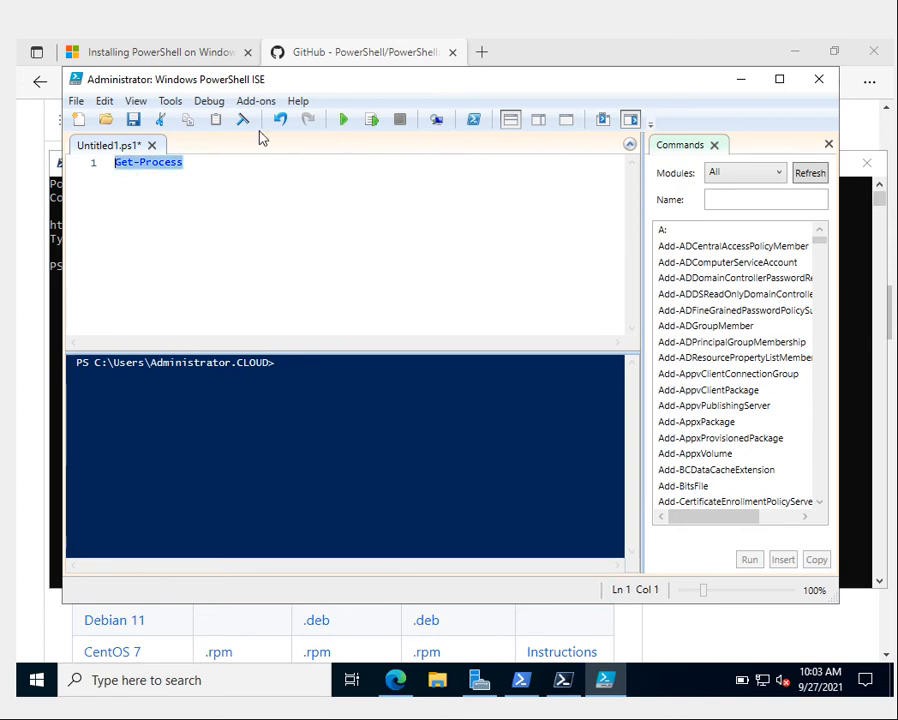
{"action": "left_click", "coordinate": [347, 120]}
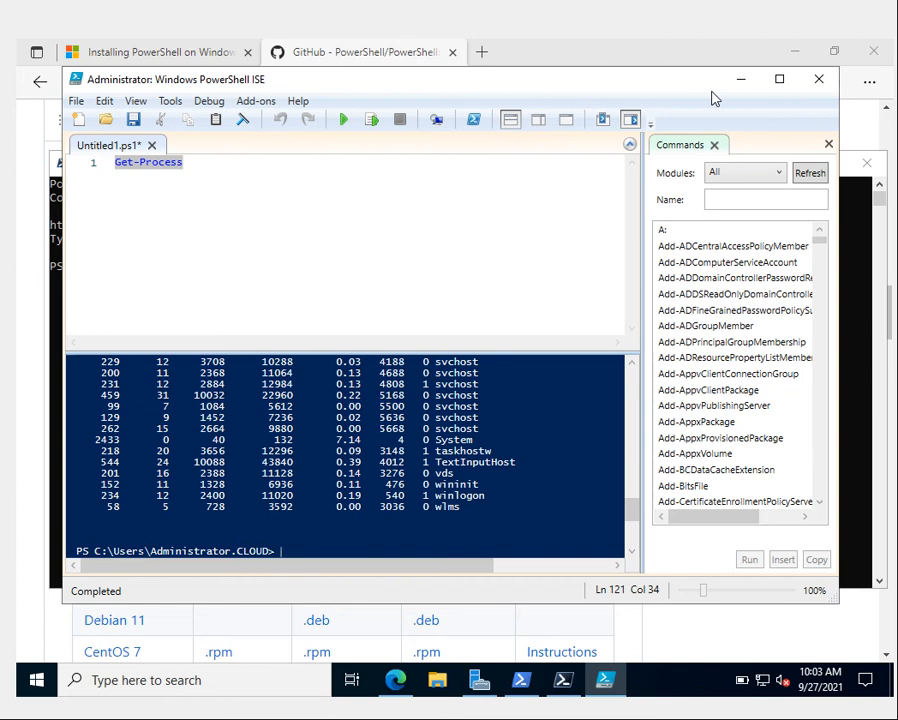
{"action": "left_click", "coordinate": [741, 79]}
Run $PSVersionTable in the pwsh console and highlight the 7.0.7 PSVersion value.
{"action": "left_click_drag", "start_coordinate": [352, 279], "coordinate": [378, 282]}
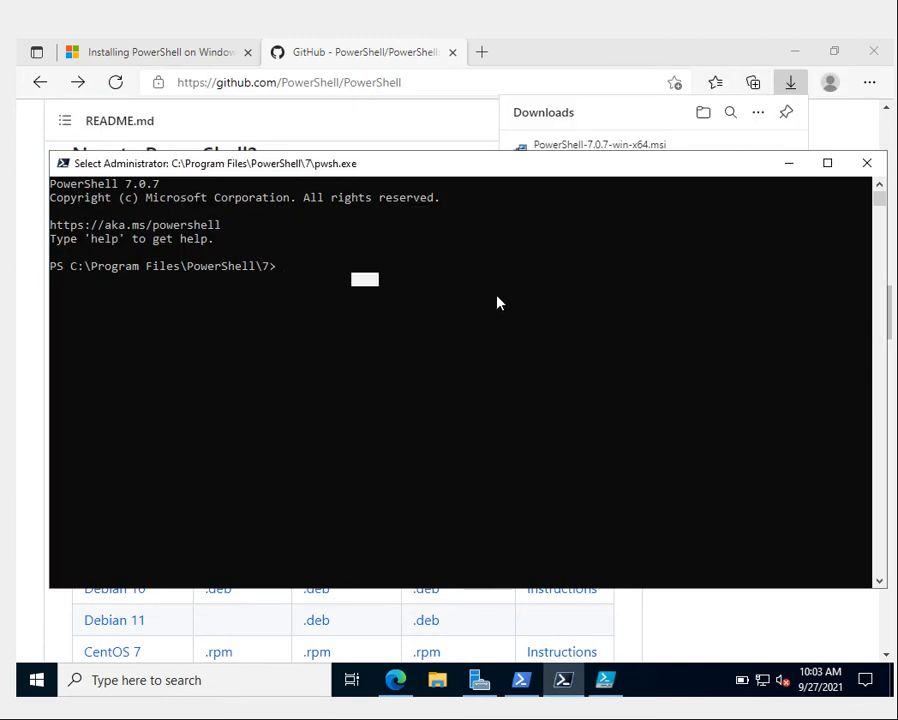
{"action": "type", "text": "$PDS"}
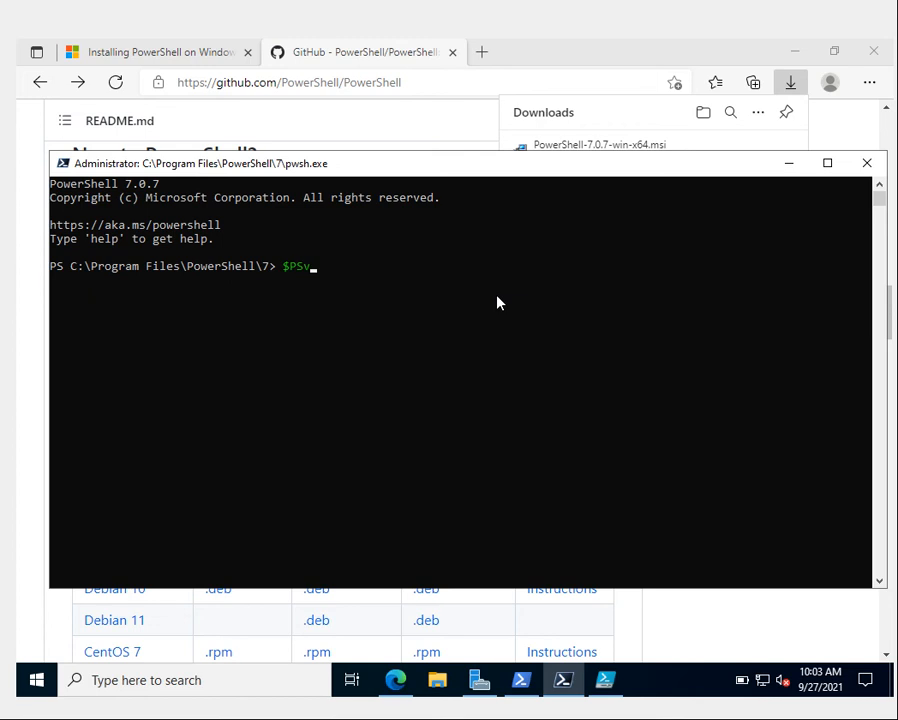
{"action": "key", "text": "Tab"}
{"action": "key", "text": "Return"}
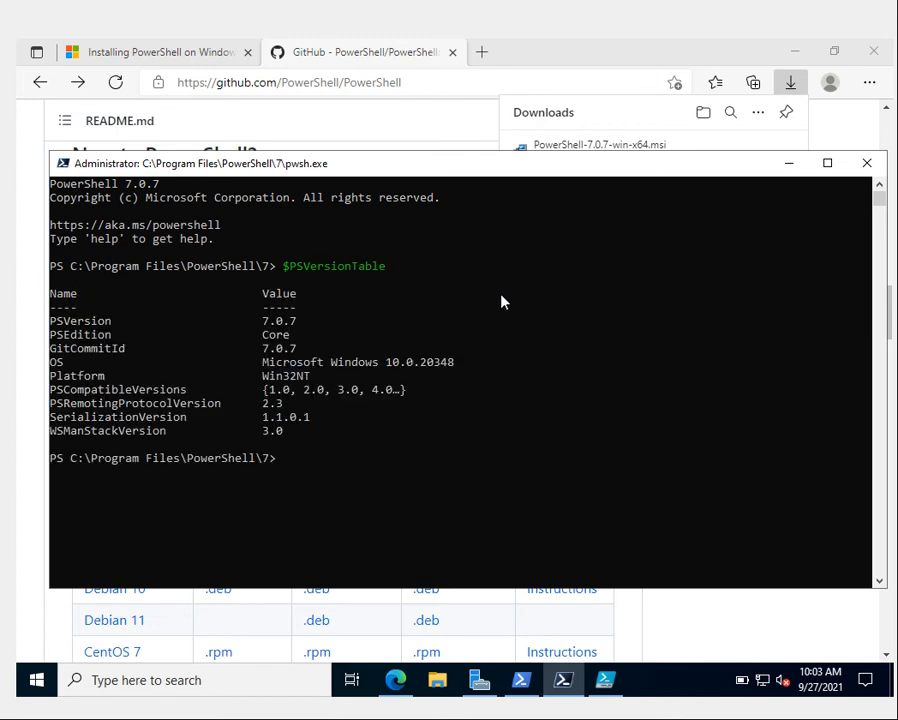
{"action": "left_click_drag", "start_coordinate": [300, 321], "coordinate": [264, 322]}
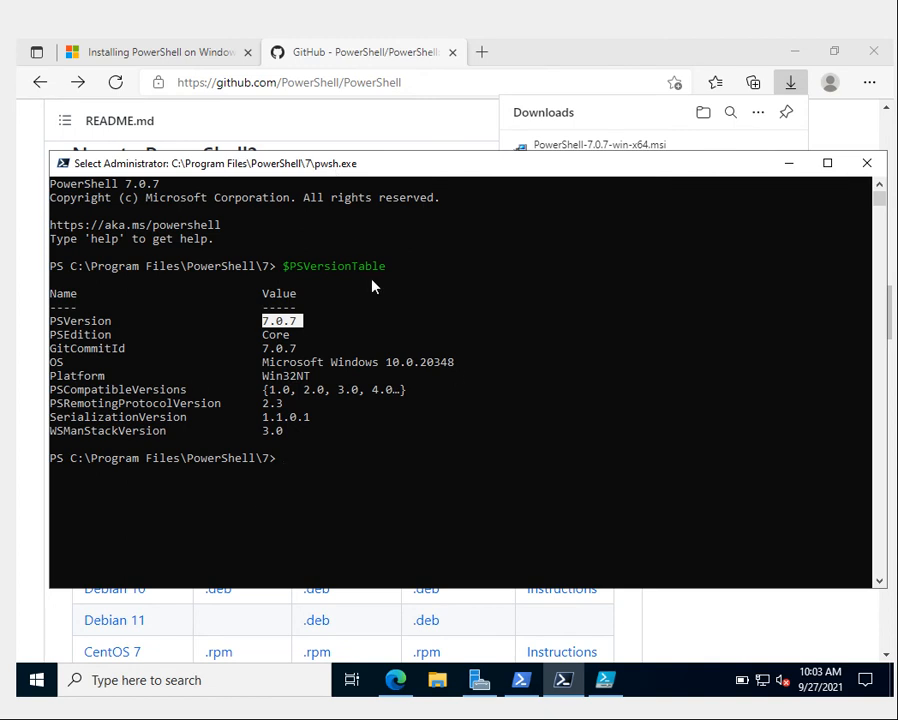
Search the web for 'visual studio code' and download the Windows installer.
{"action": "left_click", "coordinate": [481, 51]}
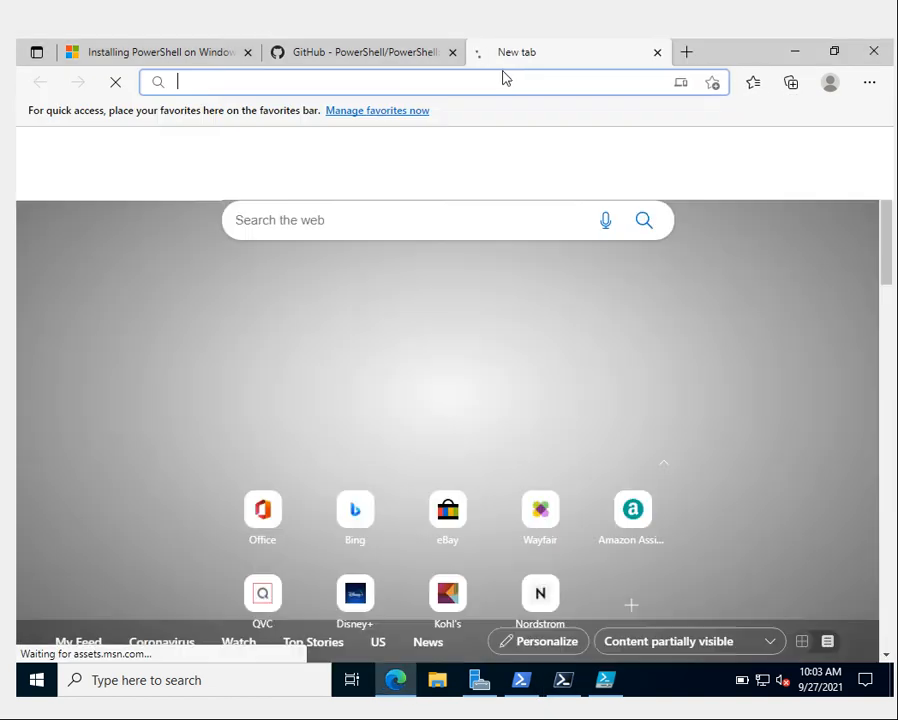
{"action": "type", "text": "vis"}
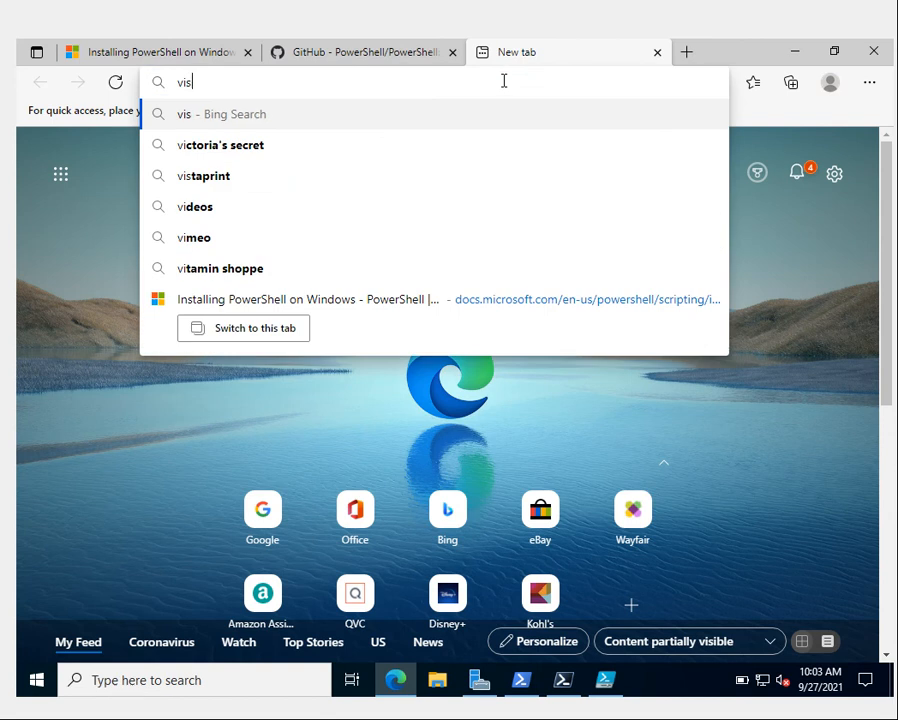
{"action": "type", "text": "ual studio "}
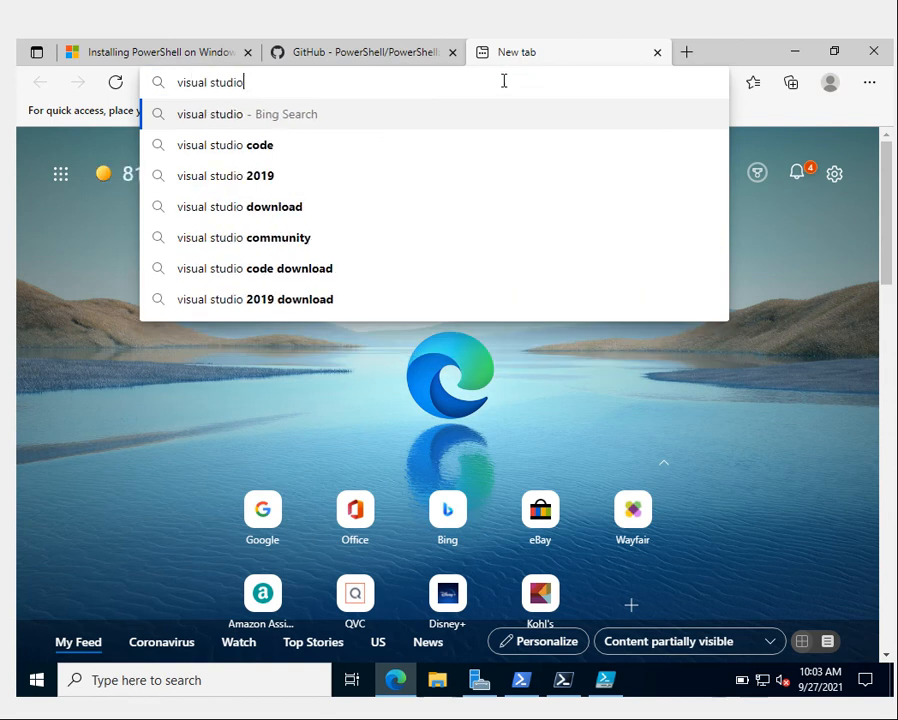
{"action": "type", "text": "co"}
{"action": "key", "text": "Return"}
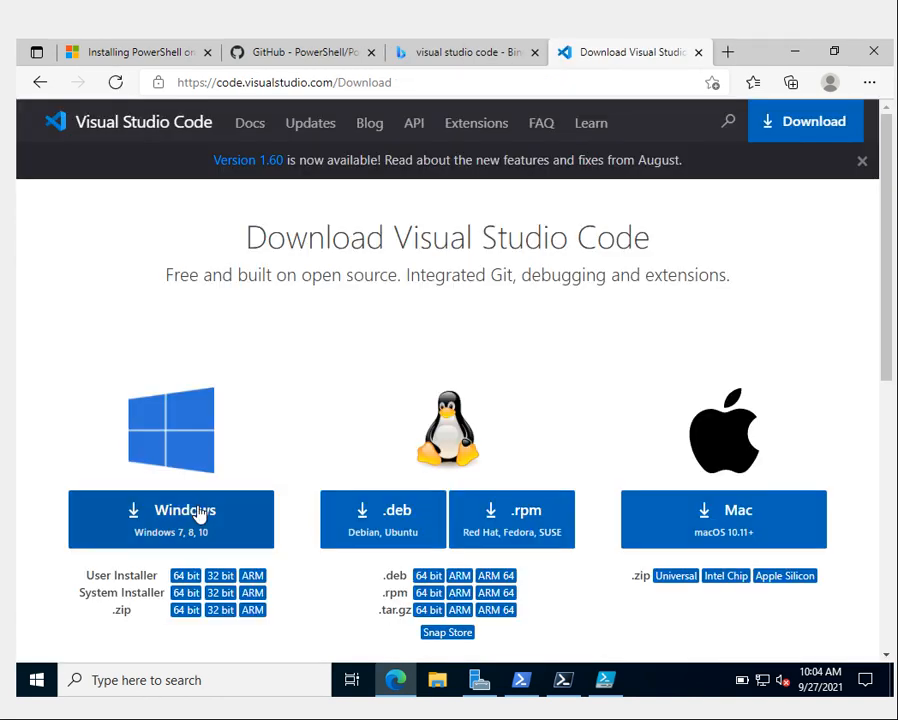
{"action": "left_click", "coordinate": [199, 512]}
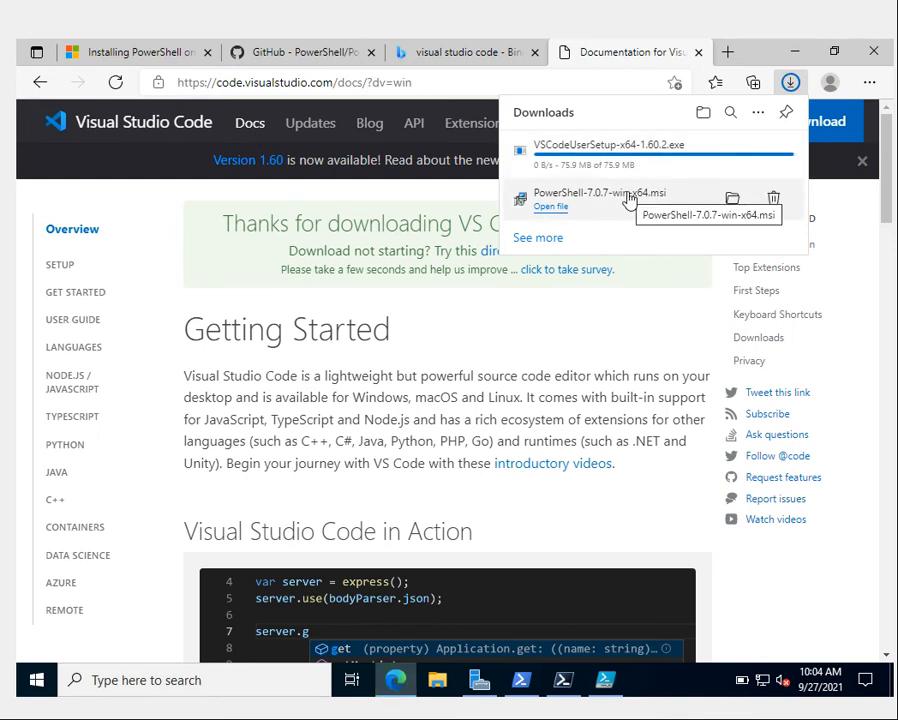
{"action": "mouse_move", "coordinate": [608, 150]}
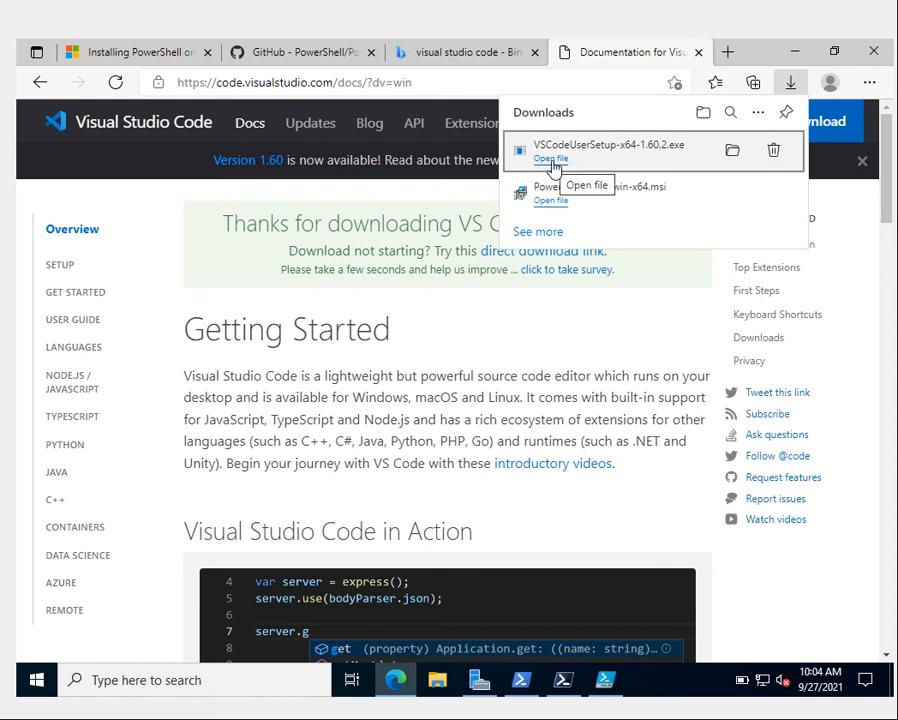
Launch the downloaded VS Code installer, accept the admin warning and the license agreement.
{"action": "left_click", "coordinate": [553, 161]}
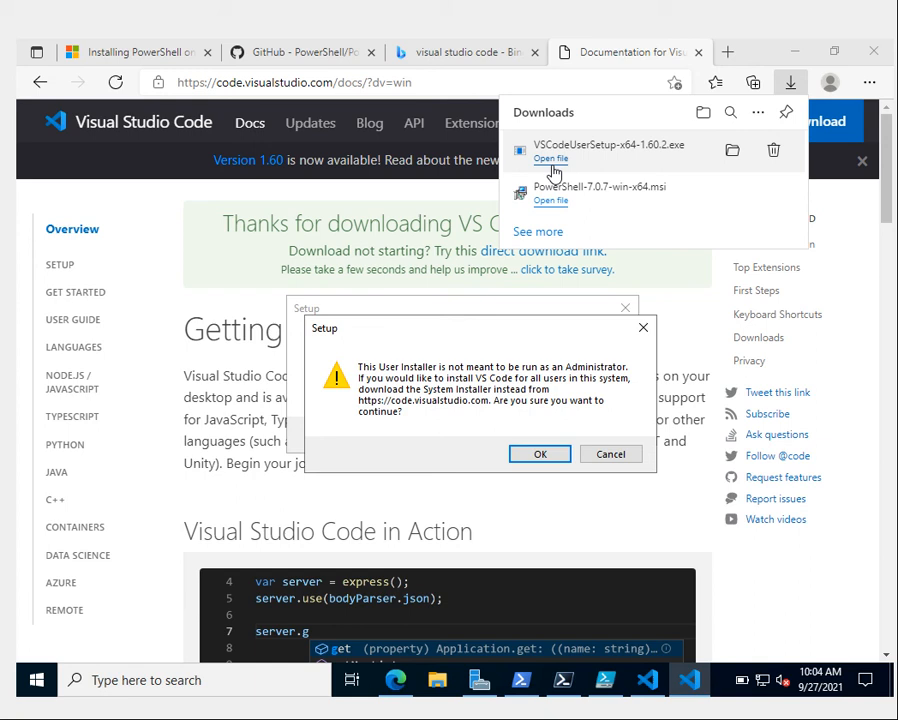
{"action": "left_click", "coordinate": [540, 454]}
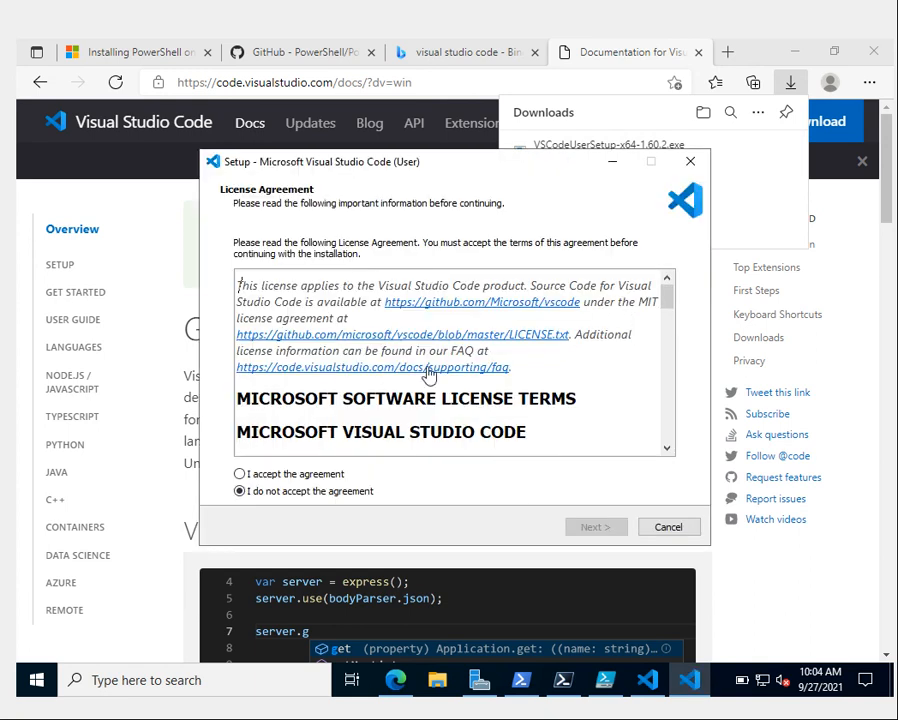
{"action": "left_click", "coordinate": [240, 473]}
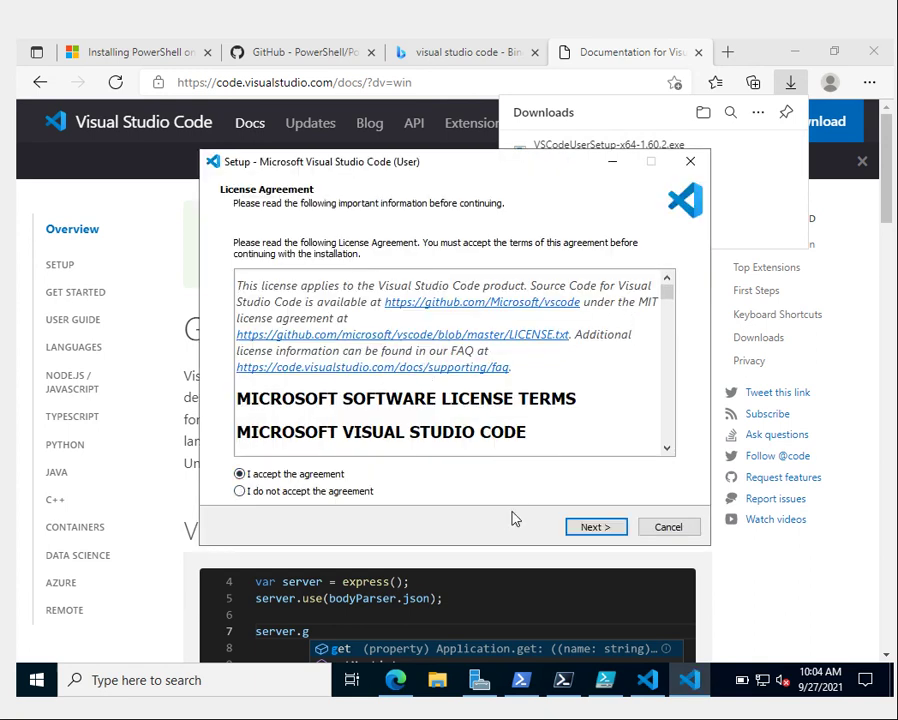
{"action": "left_click", "coordinate": [596, 527]}
{"action": "left_click", "coordinate": [596, 527]}
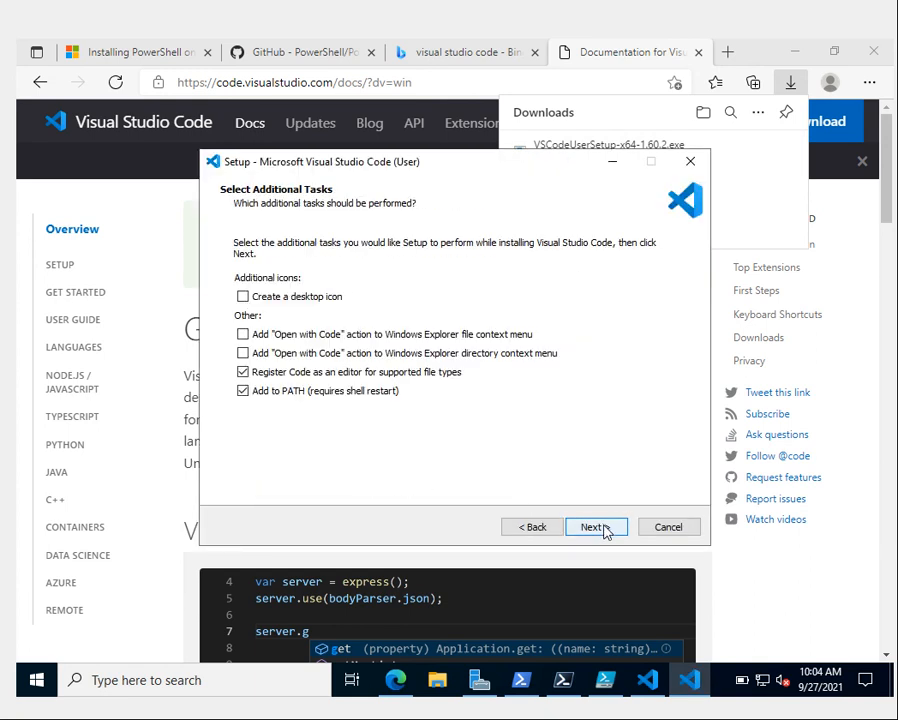
Enable Open with Code context menus and a desktop icon, install, finish, and dismiss the admin warning.
{"action": "left_click", "coordinate": [242, 334]}
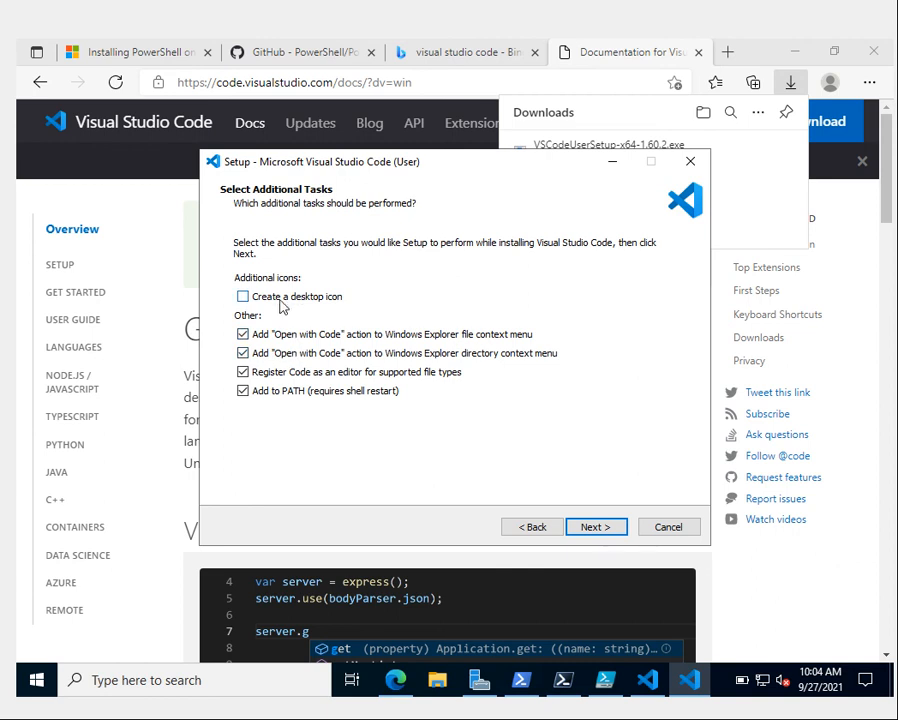
{"action": "left_click", "coordinate": [243, 297]}
{"action": "left_click", "coordinate": [596, 527]}
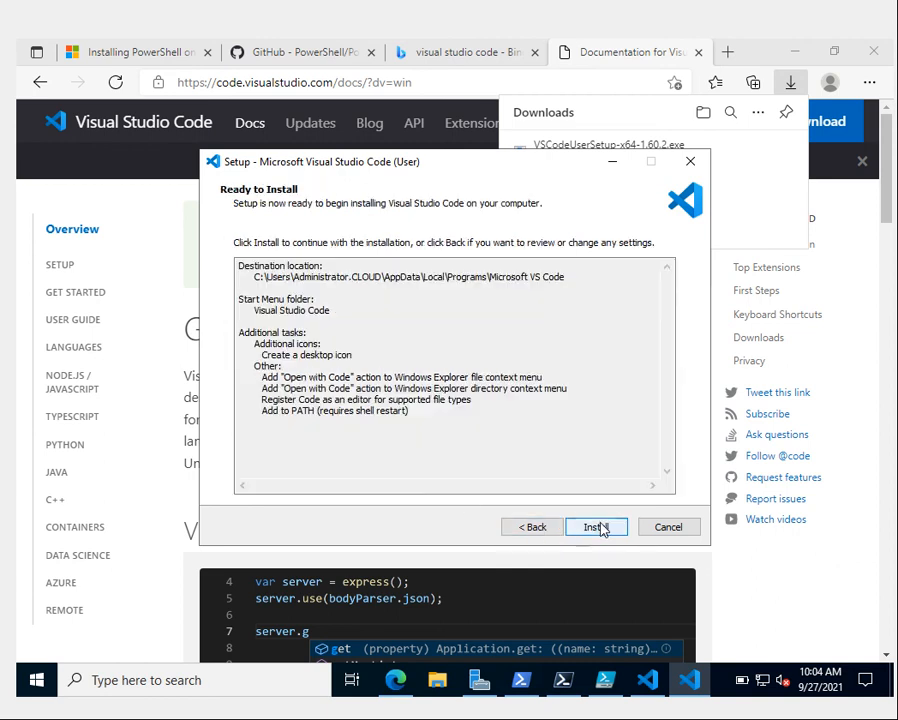
{"action": "left_click", "coordinate": [596, 527]}
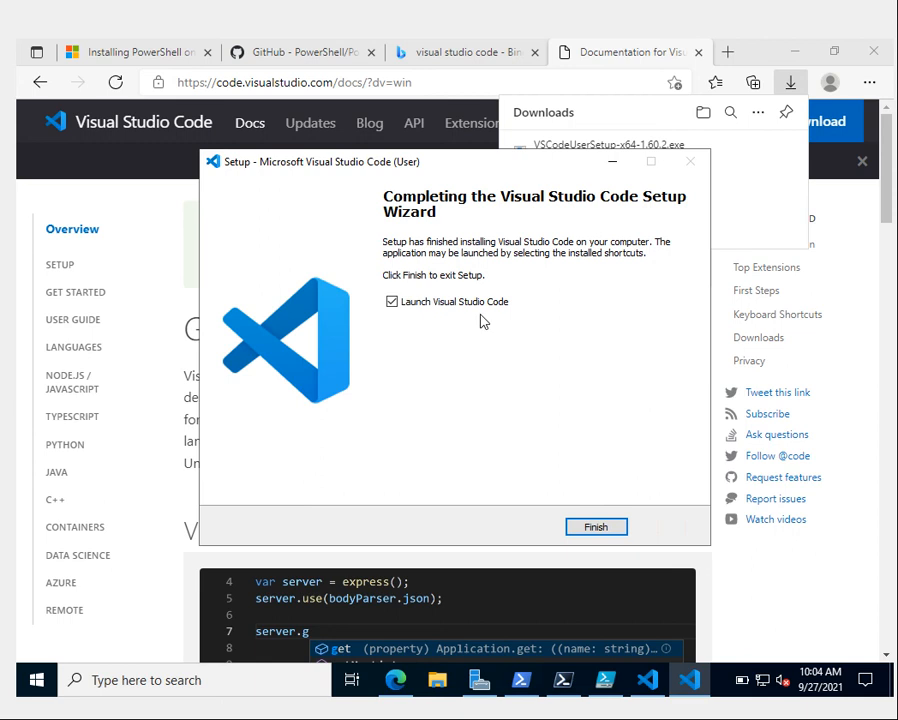
{"action": "left_click", "coordinate": [596, 527]}
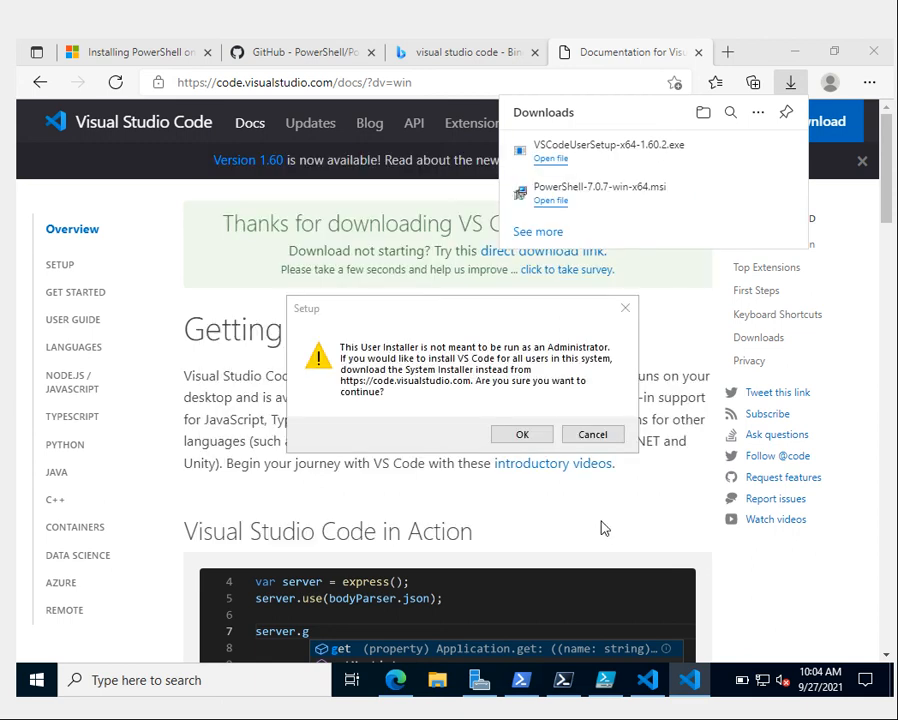
{"action": "left_click", "coordinate": [592, 434]}
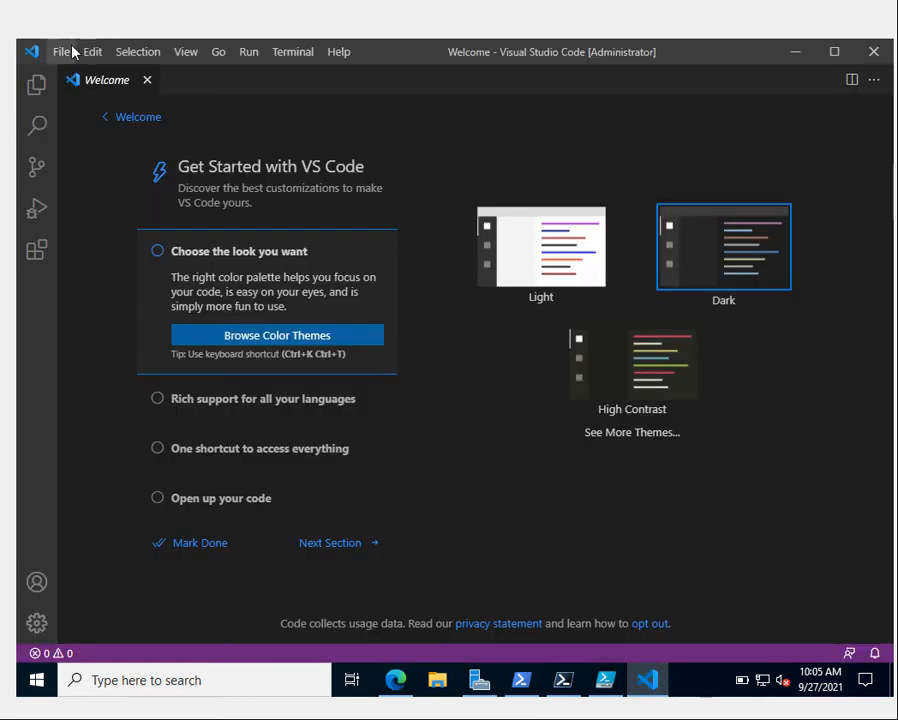
Create a new folder named pwsh in Downloads and open it as the VS Code workspace.
{"action": "left_click", "coordinate": [62, 52]}
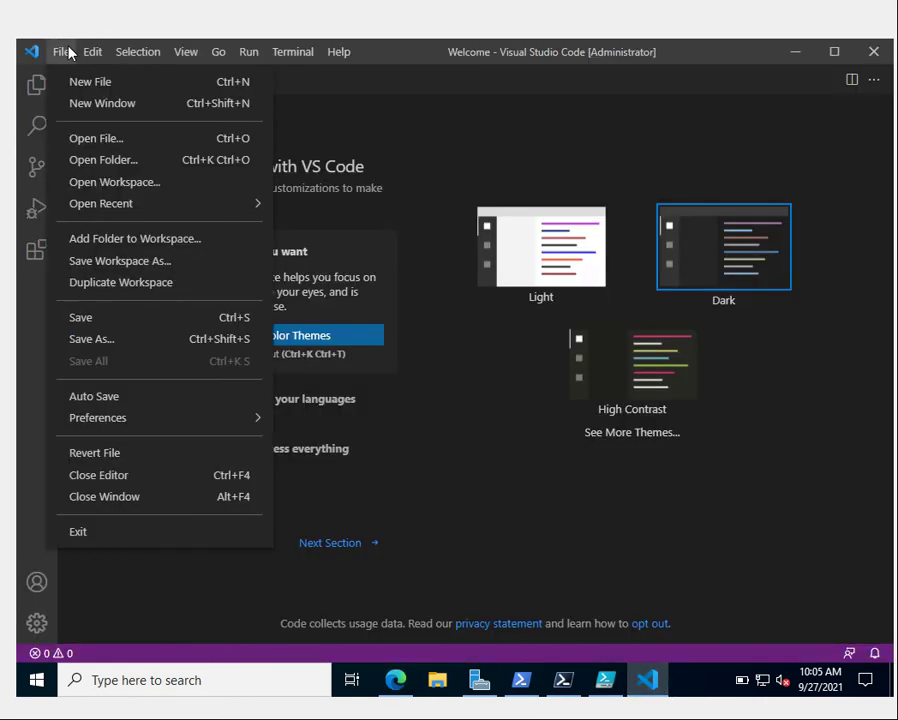
{"action": "left_click", "coordinate": [122, 163]}
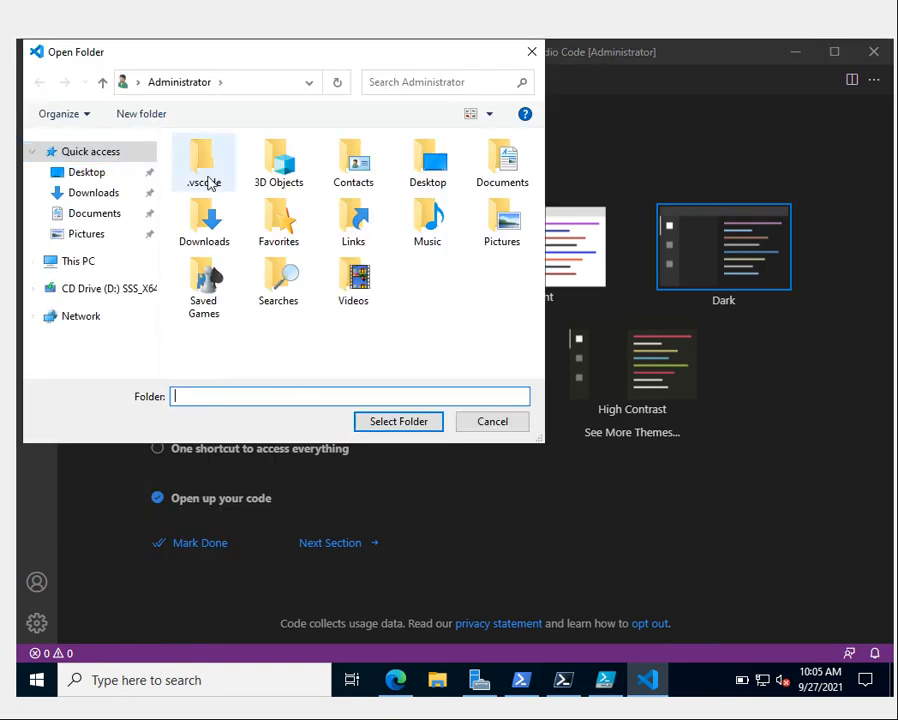
{"action": "left_click", "coordinate": [93, 192]}
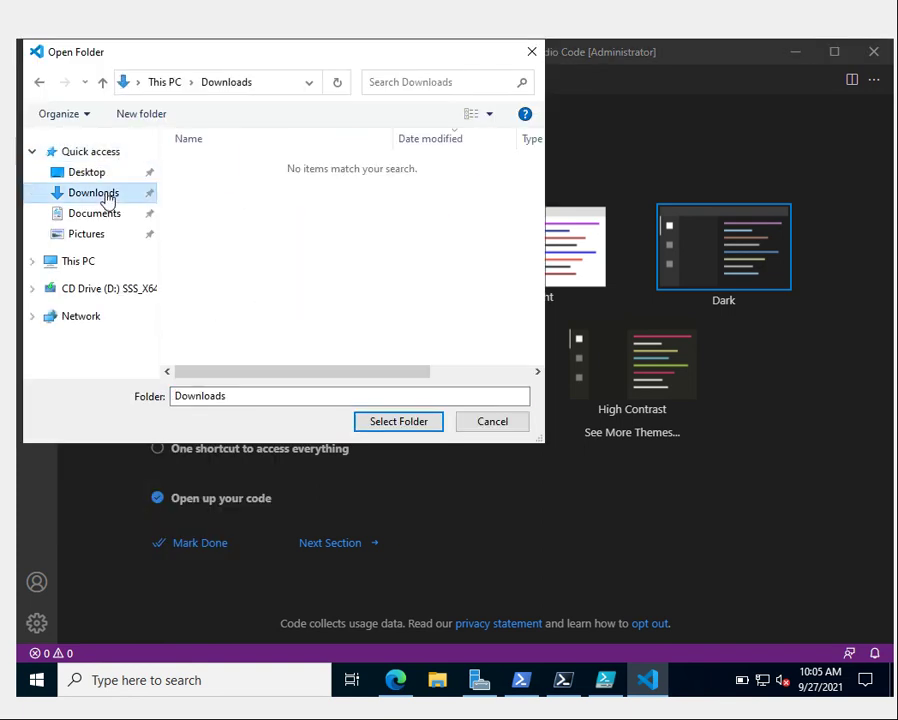
{"action": "right_click", "coordinate": [346, 238]}
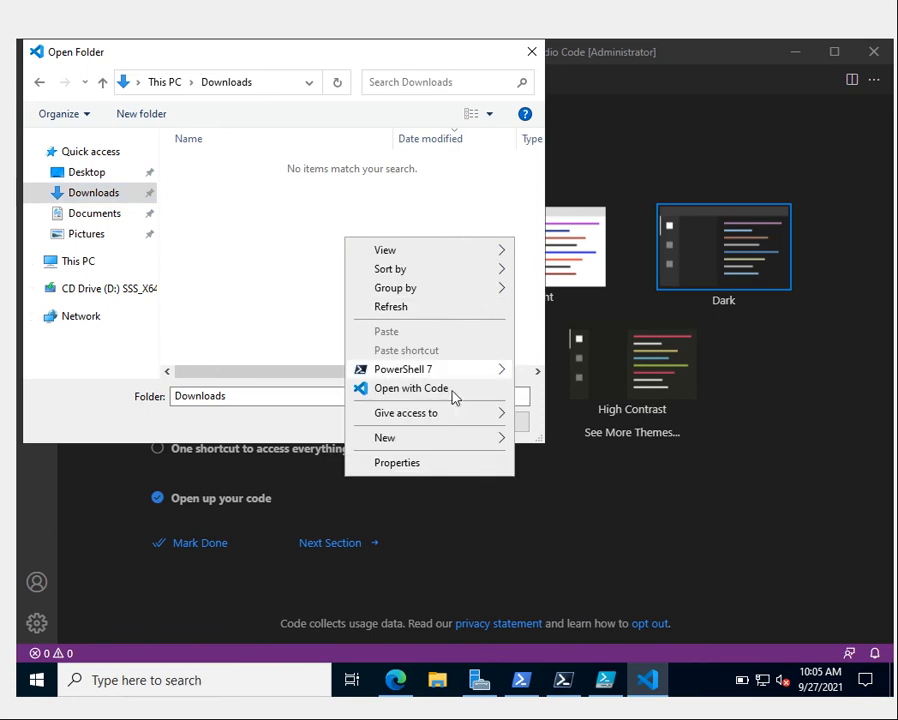
{"action": "mouse_move", "coordinate": [386, 437]}
{"action": "left_click", "coordinate": [545, 438]}
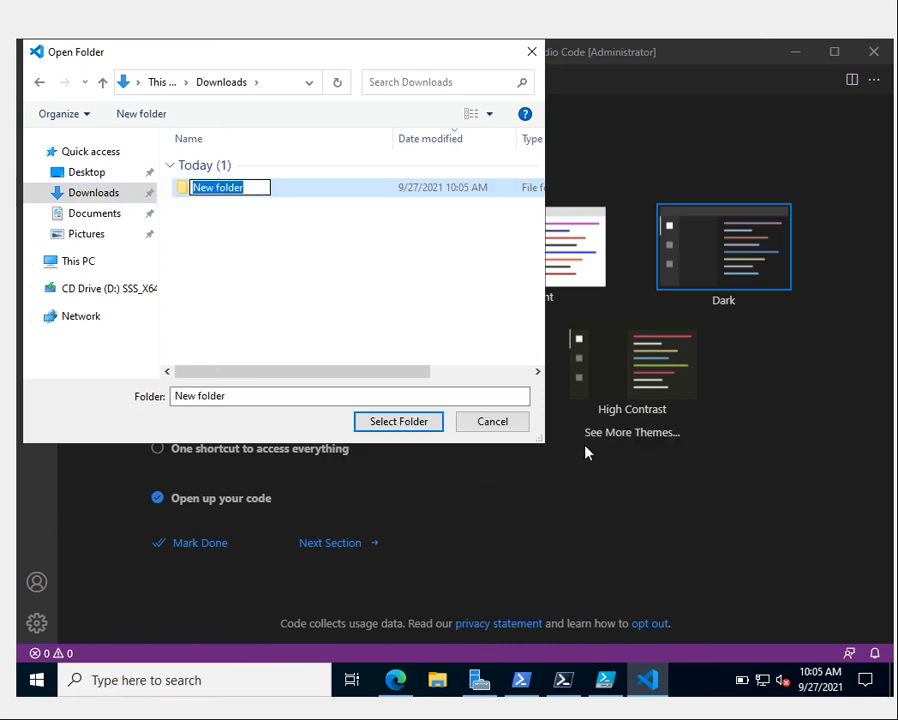
{"action": "type", "text": "pwsh"}
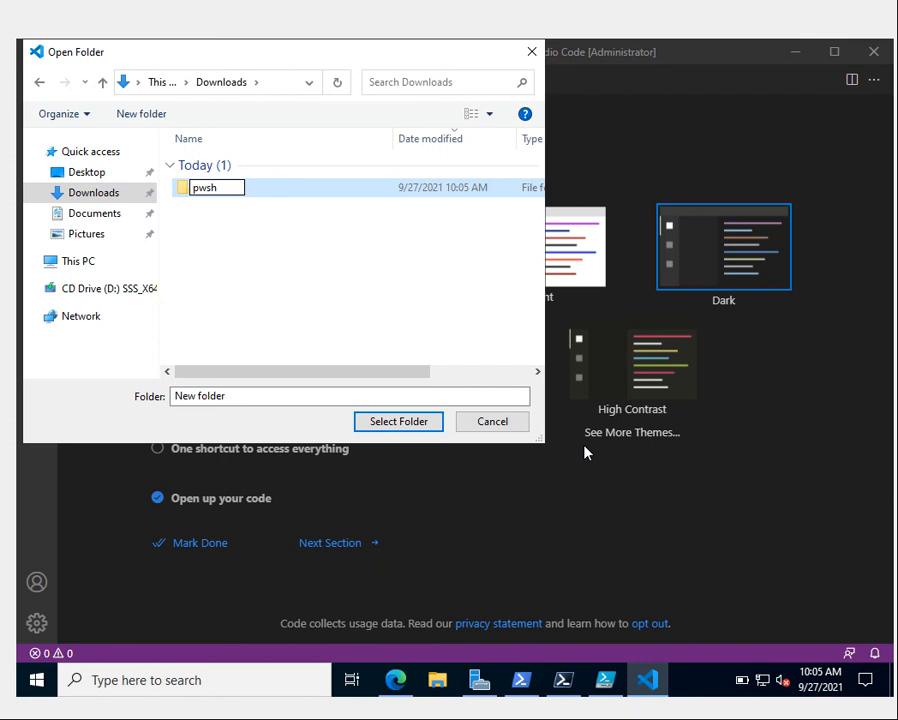
{"action": "key", "text": "Return"}
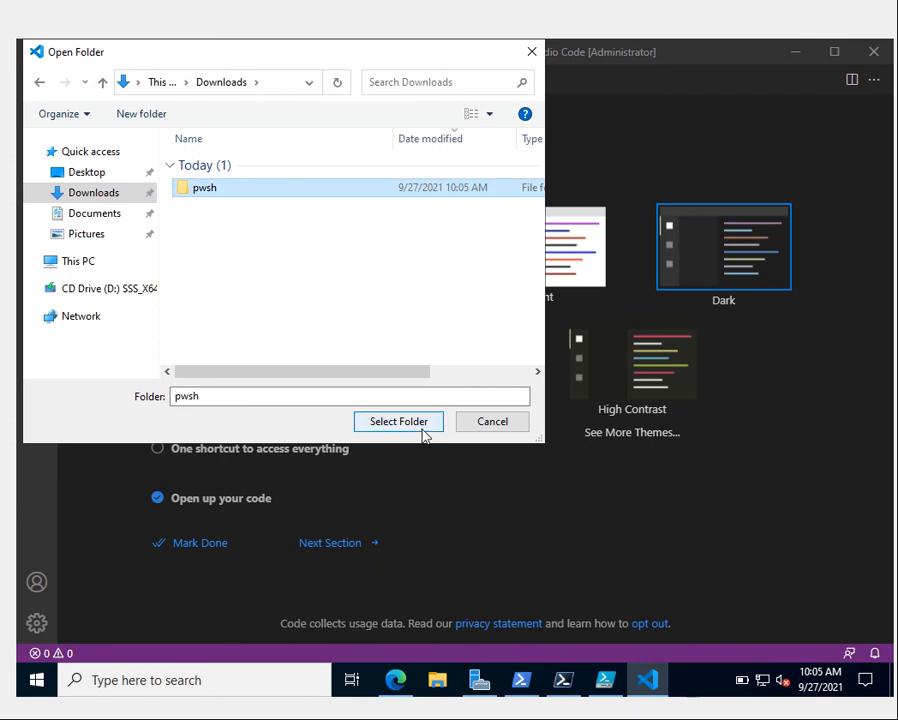
{"action": "left_click", "coordinate": [398, 421]}
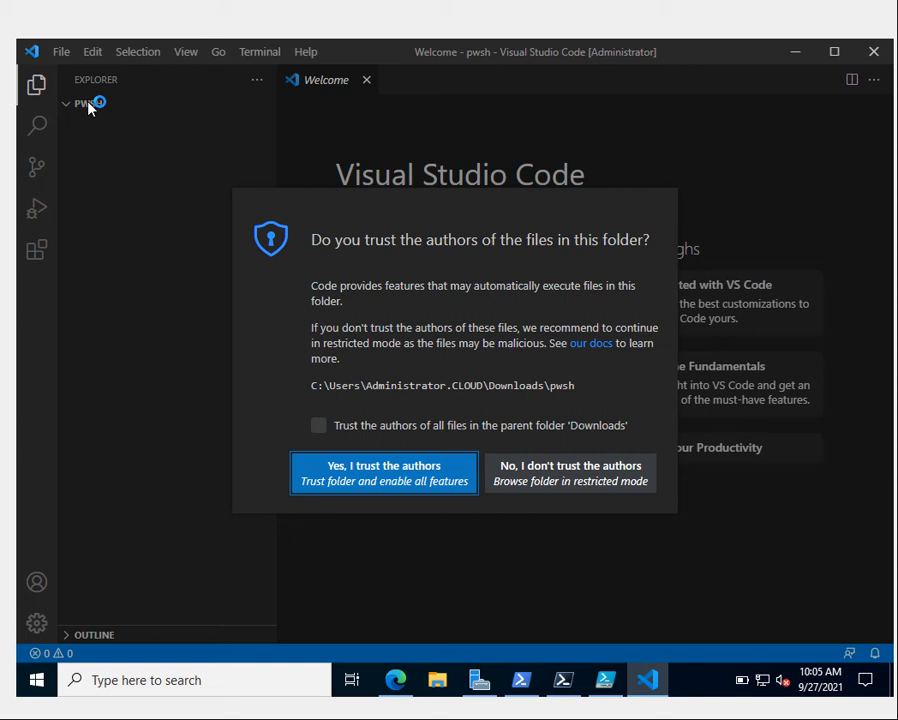
Trust the pwsh folder authors and create a new file testpwsh.ps1 inside it.
{"action": "left_click", "coordinate": [433, 480]}
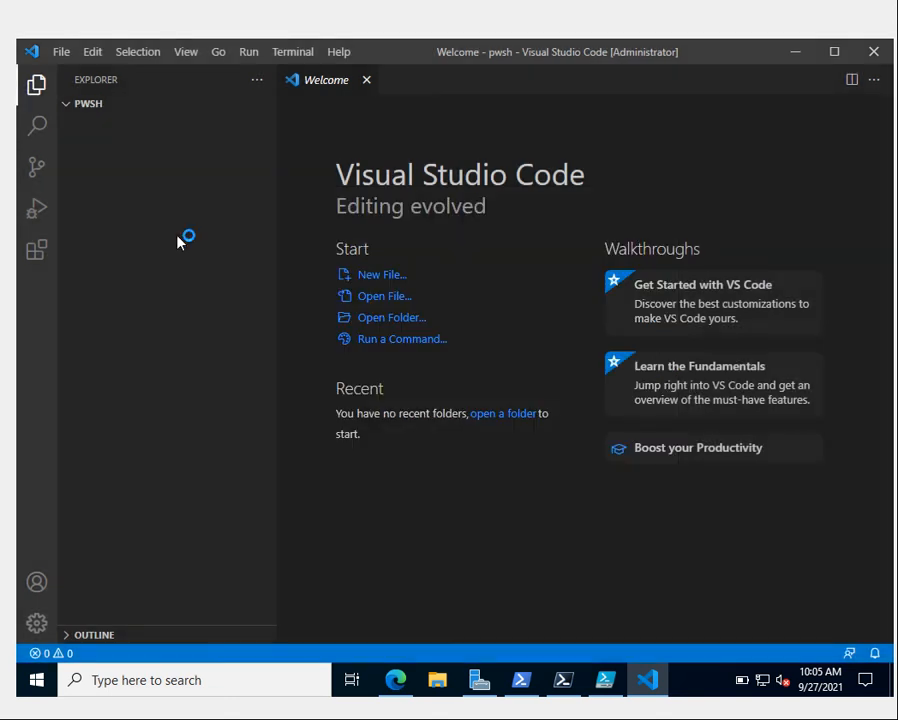
{"action": "mouse_move", "coordinate": [160, 103]}
{"action": "left_click", "coordinate": [70, 103]}
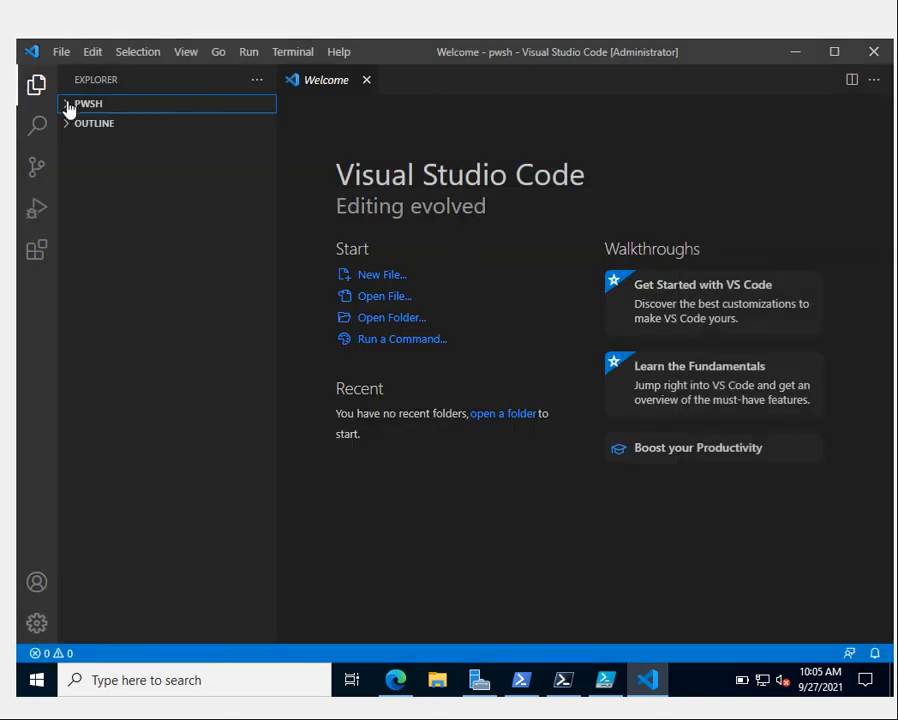
{"action": "left_click", "coordinate": [70, 103]}
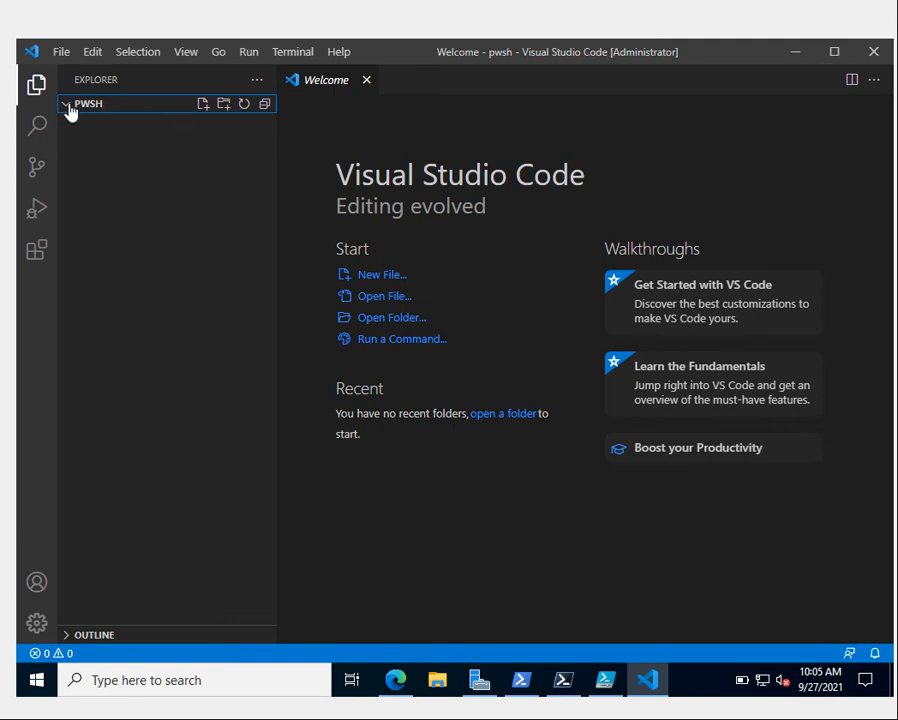
{"action": "left_click", "coordinate": [203, 104]}
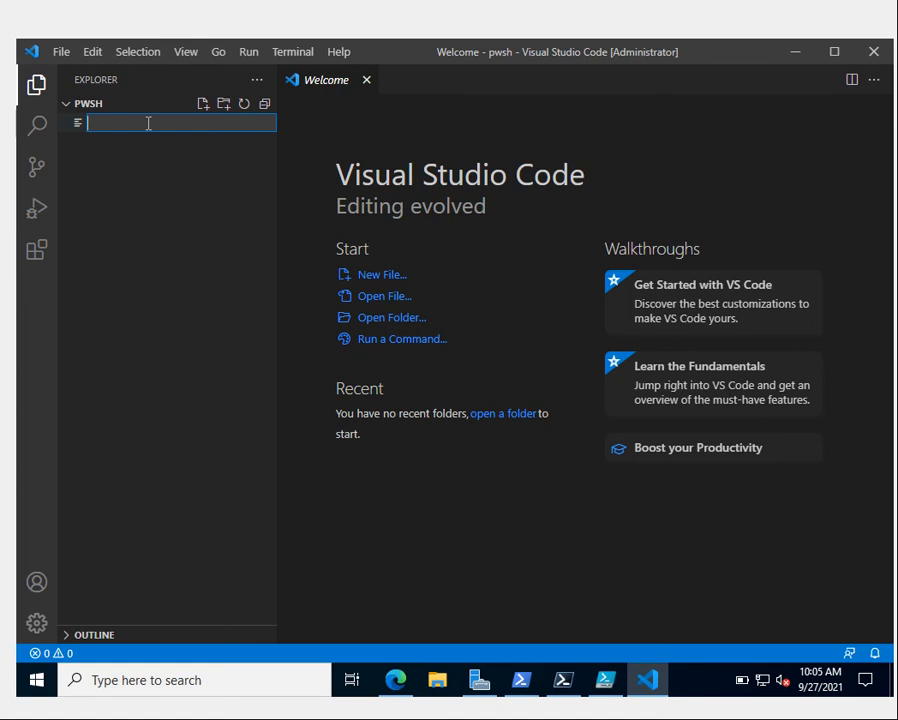
{"action": "type", "text": "testp"}
{"action": "type", "text": "wsh."}
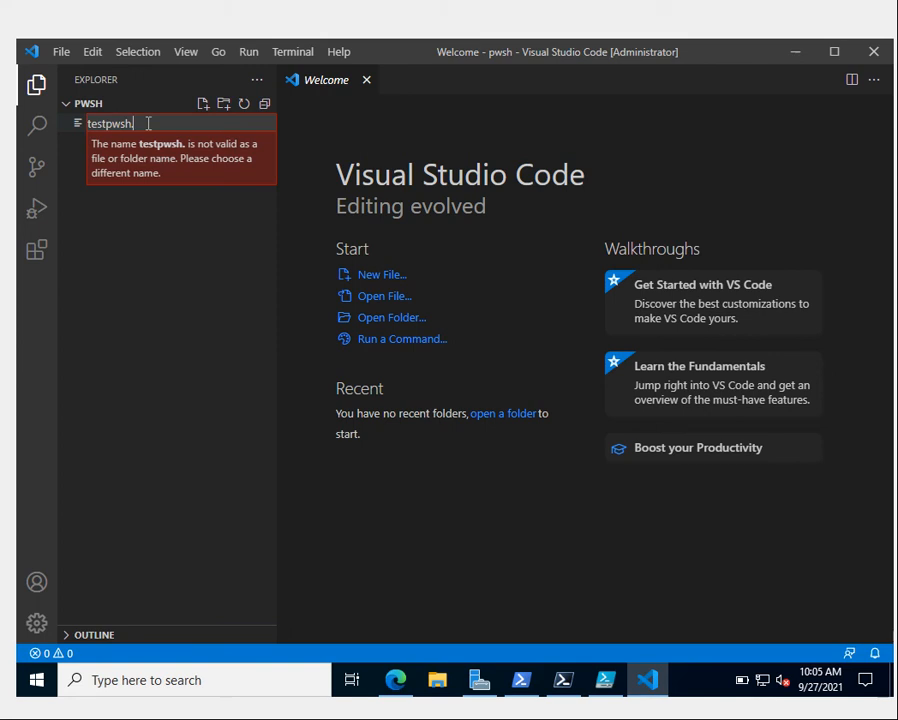
{"action": "type", "text": "ps1"}
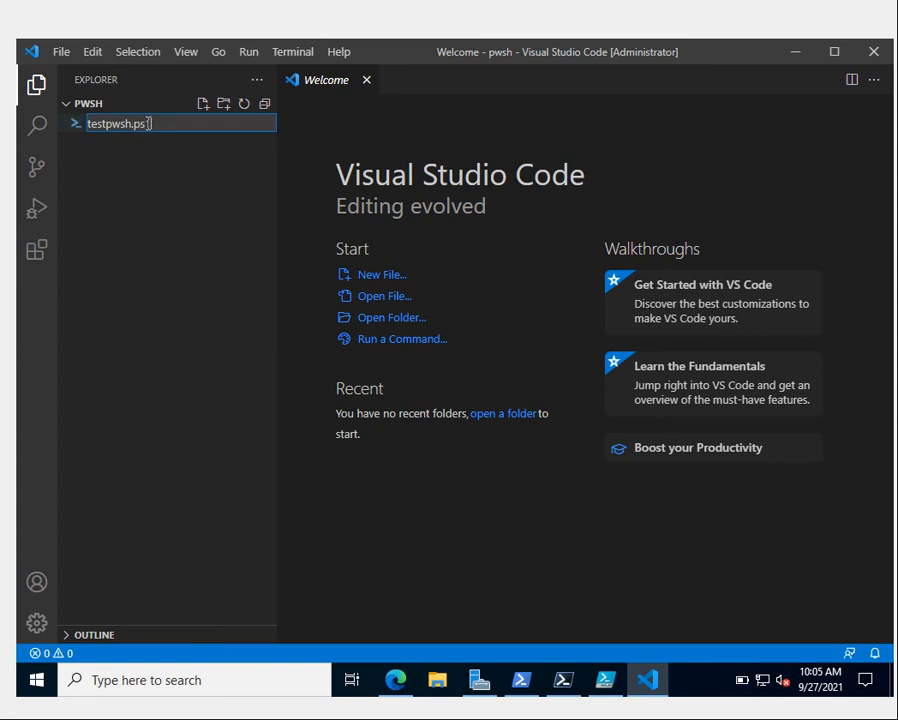
{"action": "key", "text": "Return"}
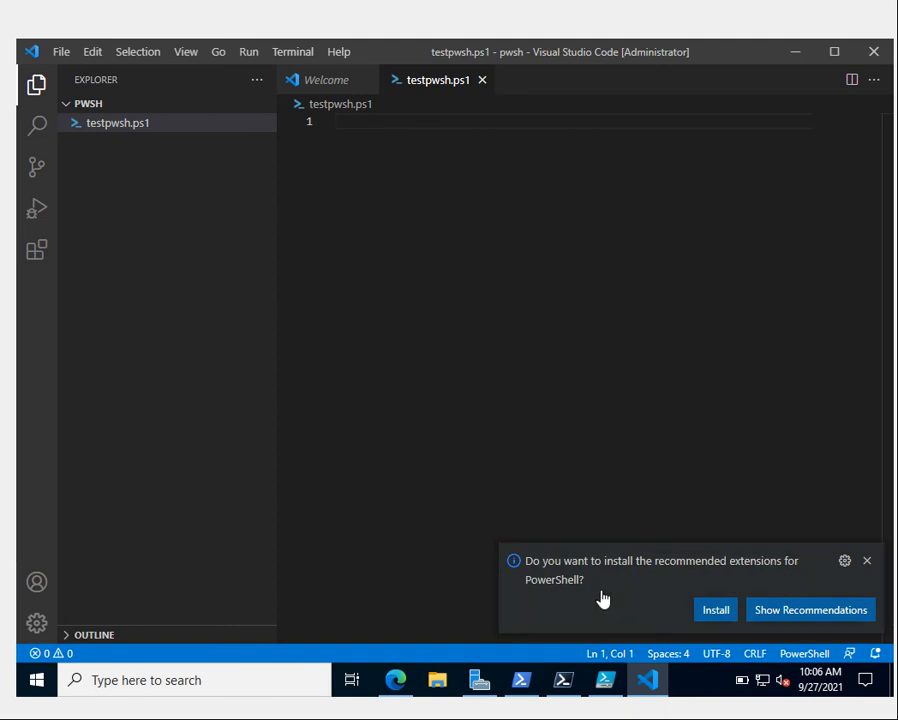
Install the recommended PowerShell extension from the notification.
{"action": "left_click", "coordinate": [716, 610]}
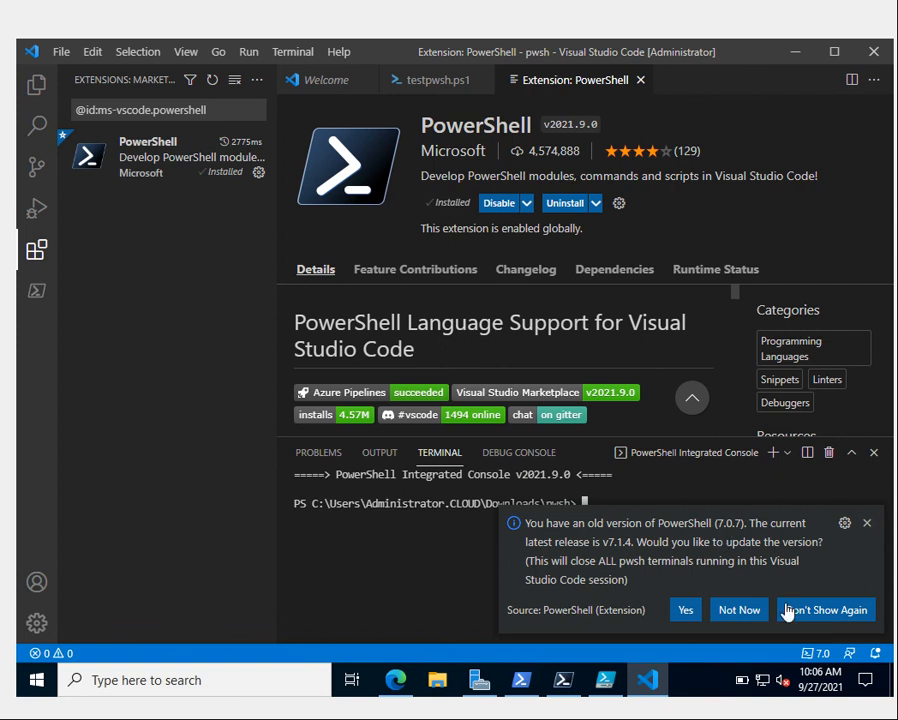
Decline the update offer, run $PSVersionTable in the Integrated Console and highlight the 7.0.7 output.
{"action": "left_click", "coordinate": [740, 610]}
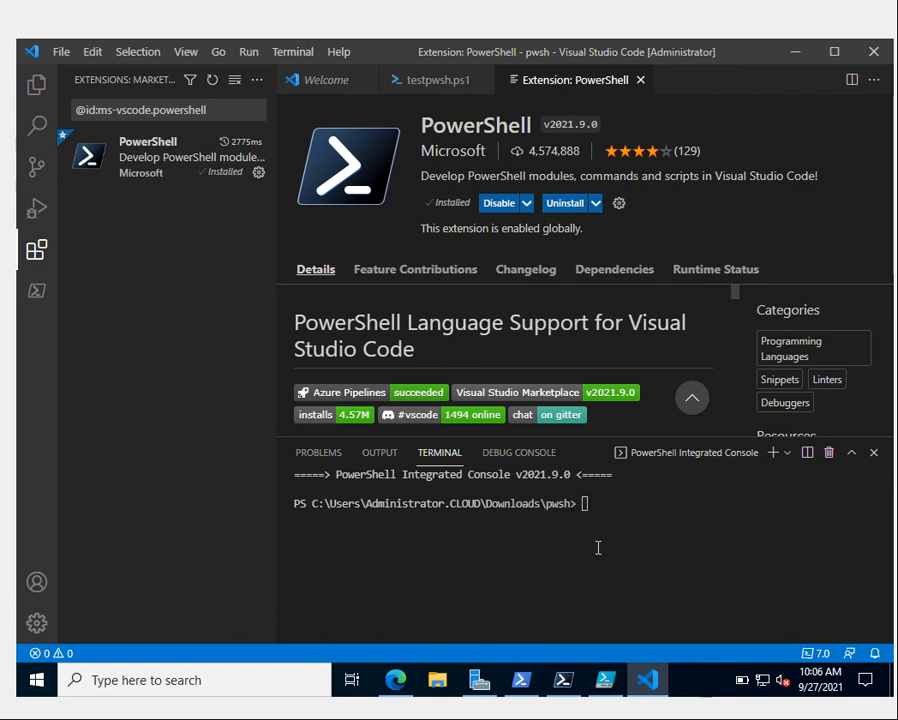
{"action": "left_click_drag", "start_coordinate": [615, 505], "coordinate": [296, 507]}
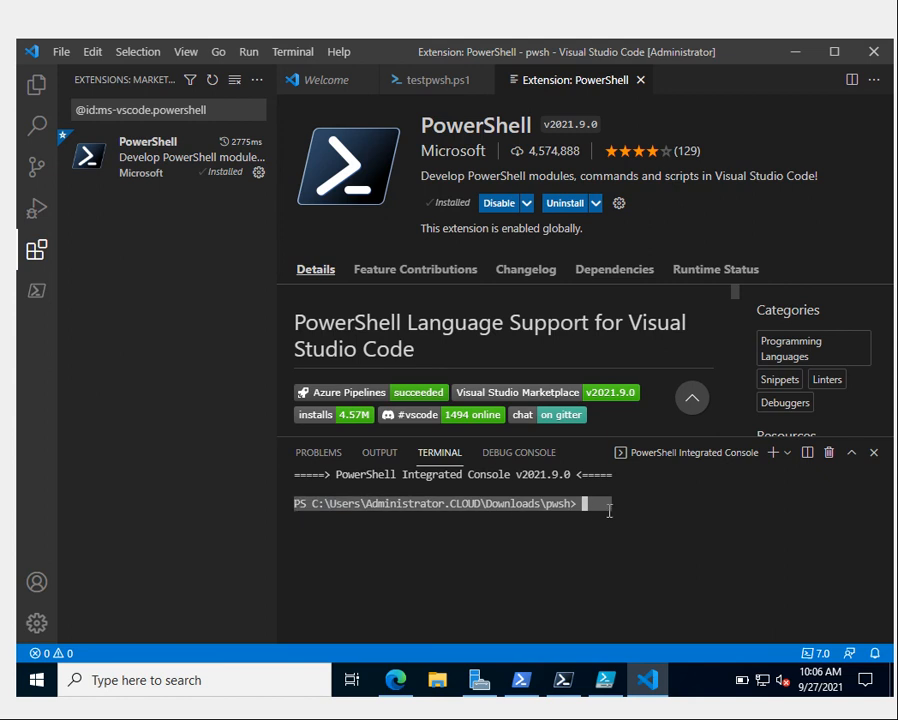
{"action": "left_click", "coordinate": [641, 510]}
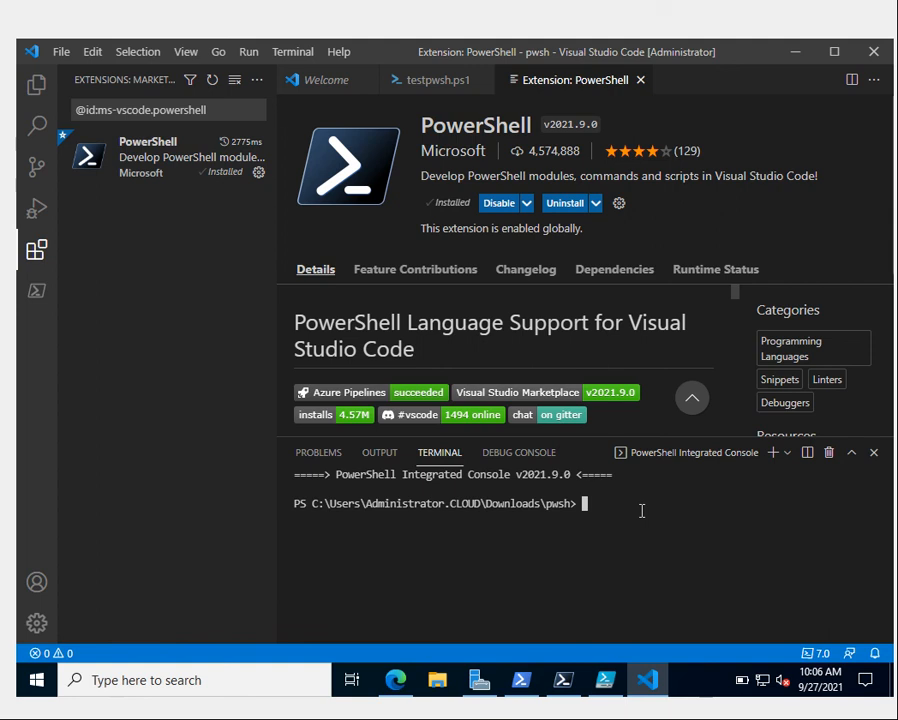
{"action": "type", "text": "$PSVersion"}
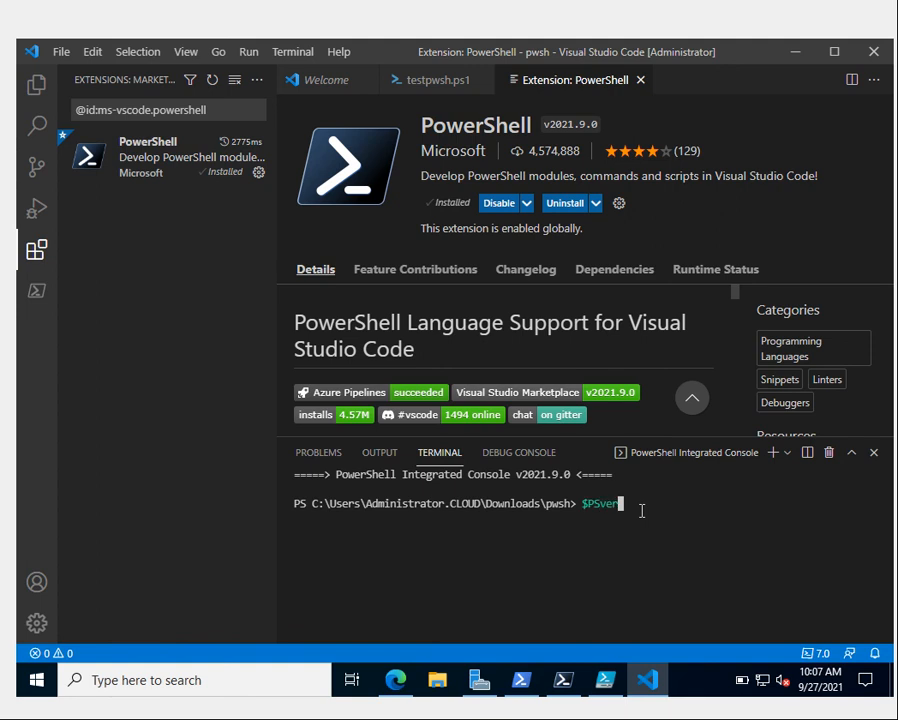
{"action": "type", "text": "Table"}
{"action": "key", "text": "Return"}
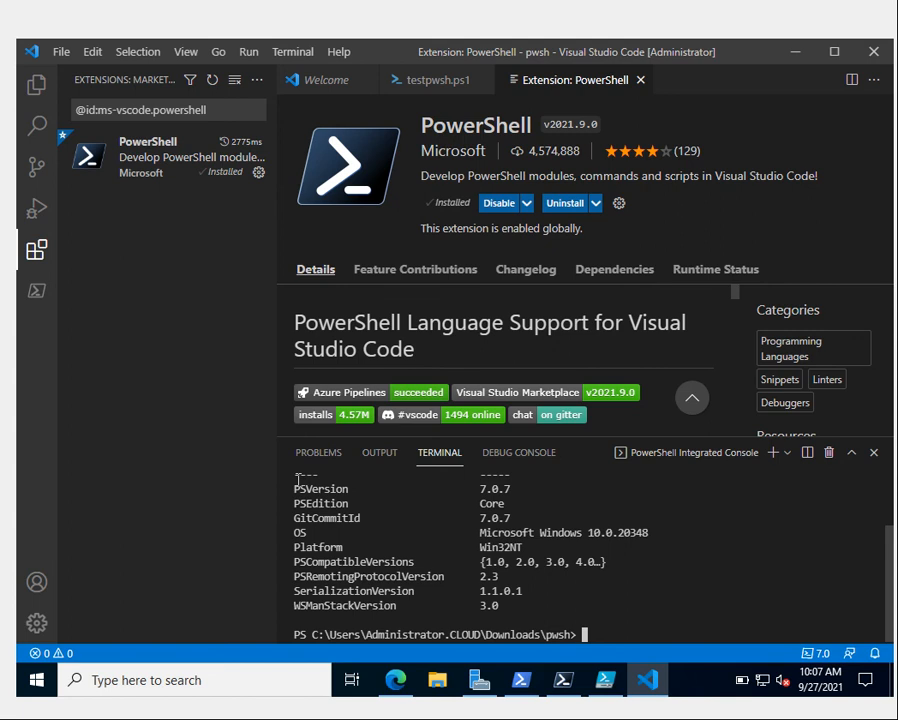
{"action": "left_click_drag", "start_coordinate": [297, 478], "coordinate": [535, 620]}
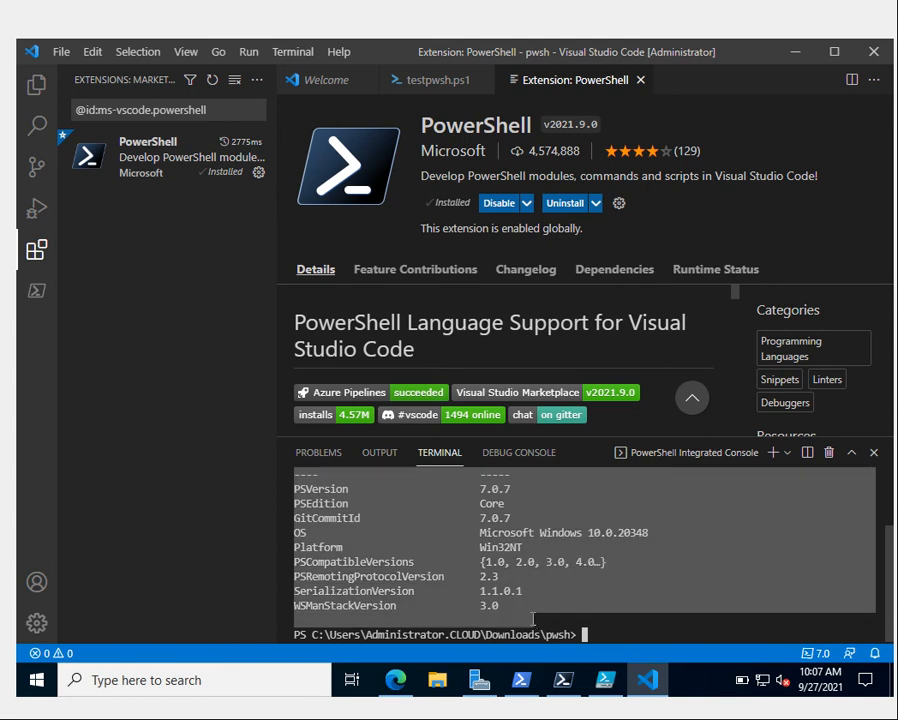
Enter $PSVersionTable on line 1 of testpwsh.ps1 and run the script.
{"action": "left_click", "coordinate": [438, 80]}
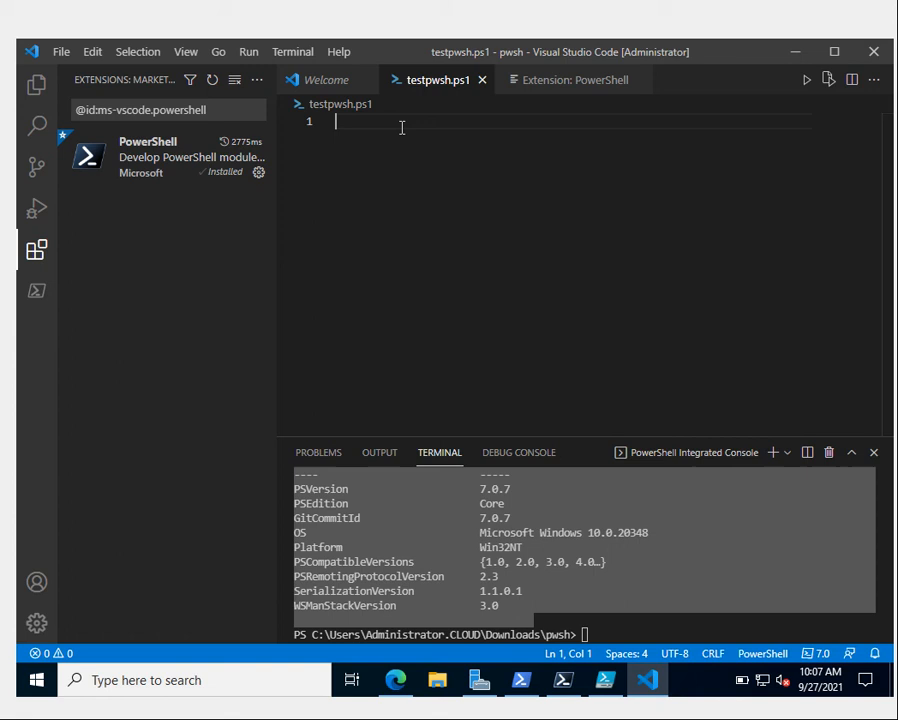
{"action": "type", "text": "$PS"}
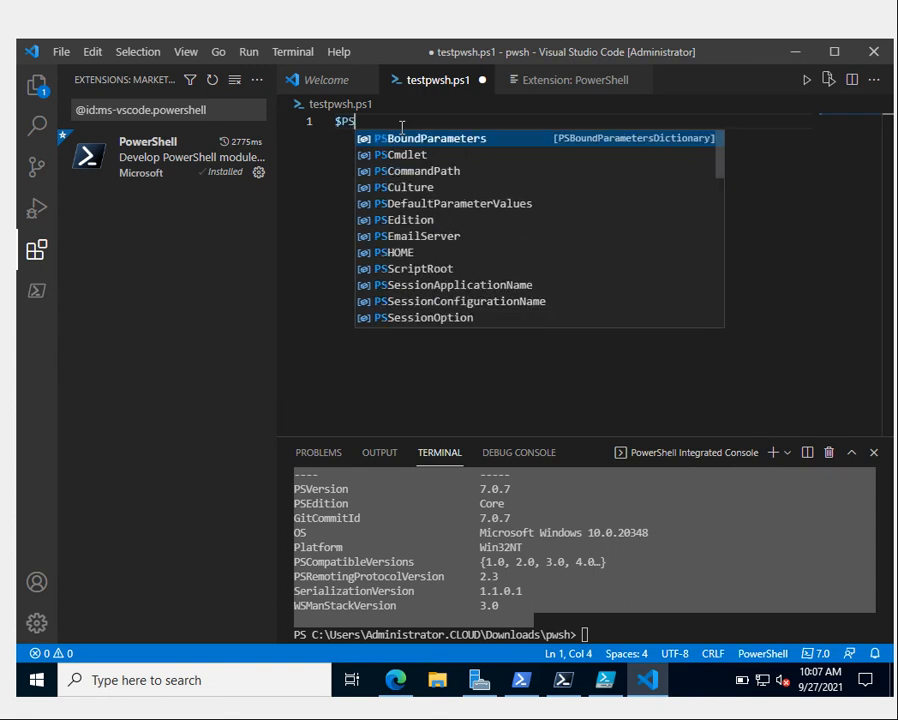
{"action": "type", "text": "ve"}
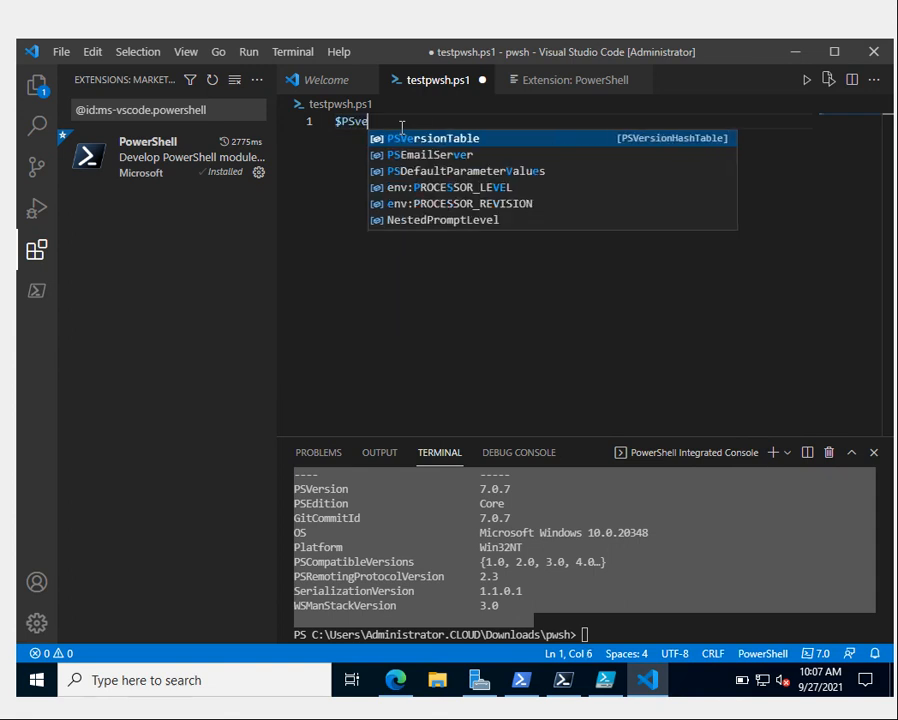
{"action": "key", "text": "Tab"}
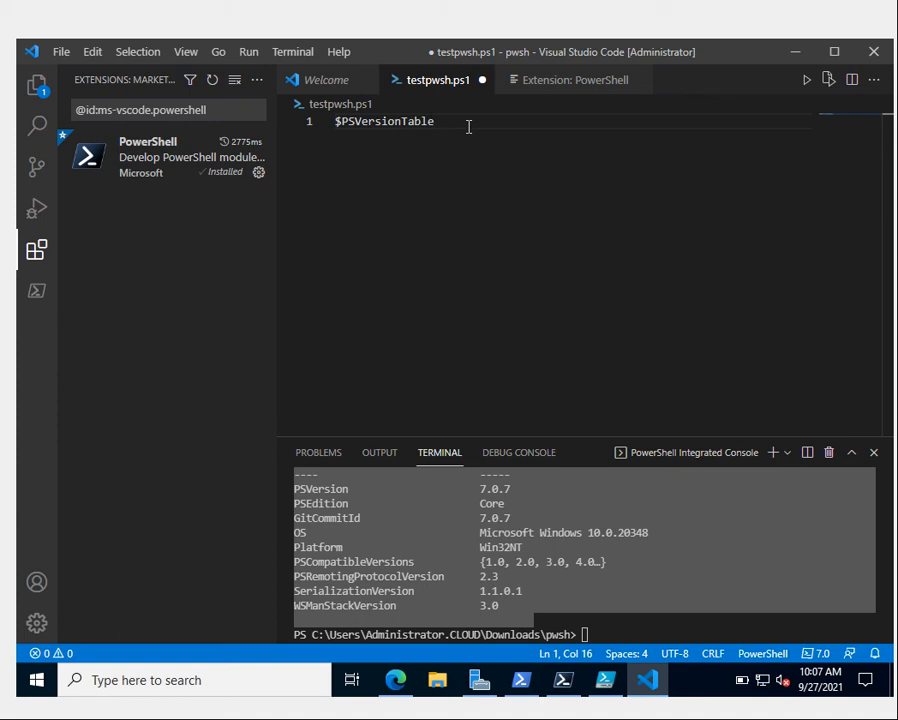
{"action": "left_click_drag", "start_coordinate": [436, 121], "coordinate": [315, 124]}
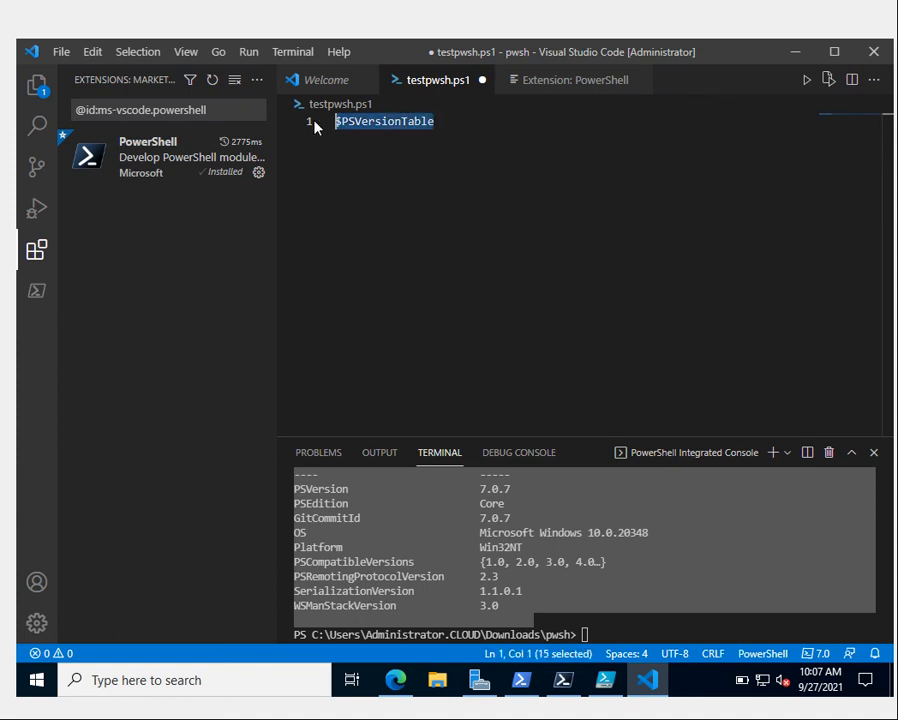
{"action": "left_click", "coordinate": [806, 80]}
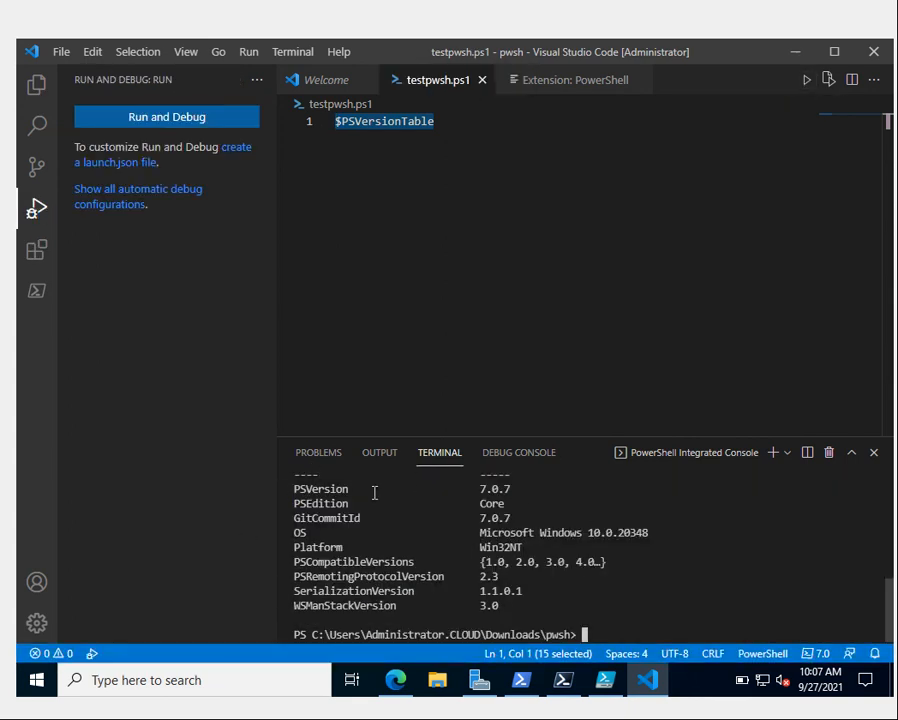
{"action": "left_click", "coordinate": [476, 127]}
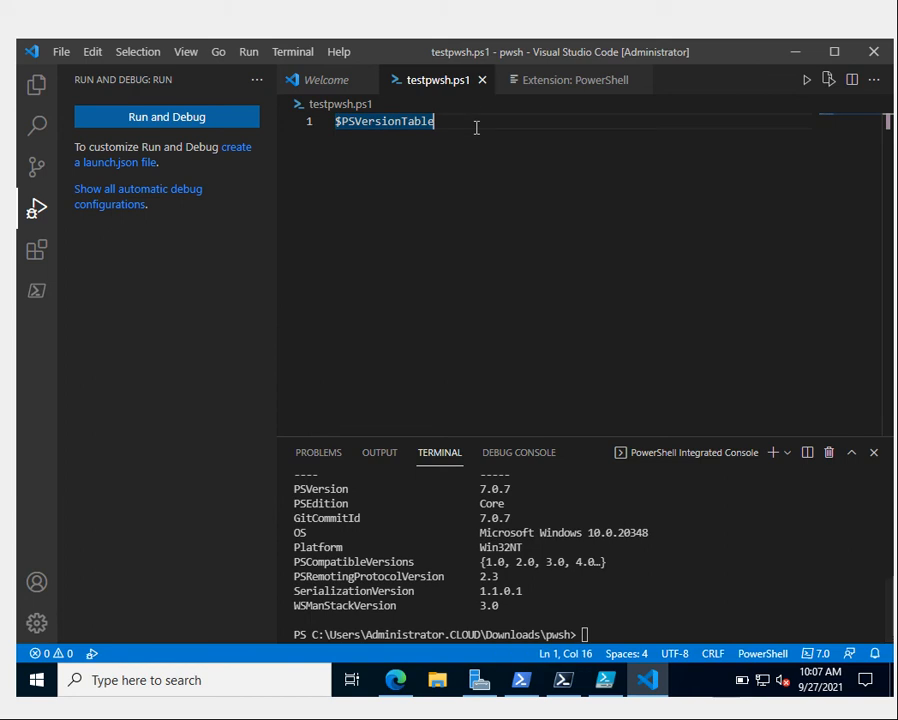
Add Get-Process as line 2, run the selected line, and highlight the command in the console output.
{"action": "key", "text": "Return"}
{"action": "type", "text": "Get"}
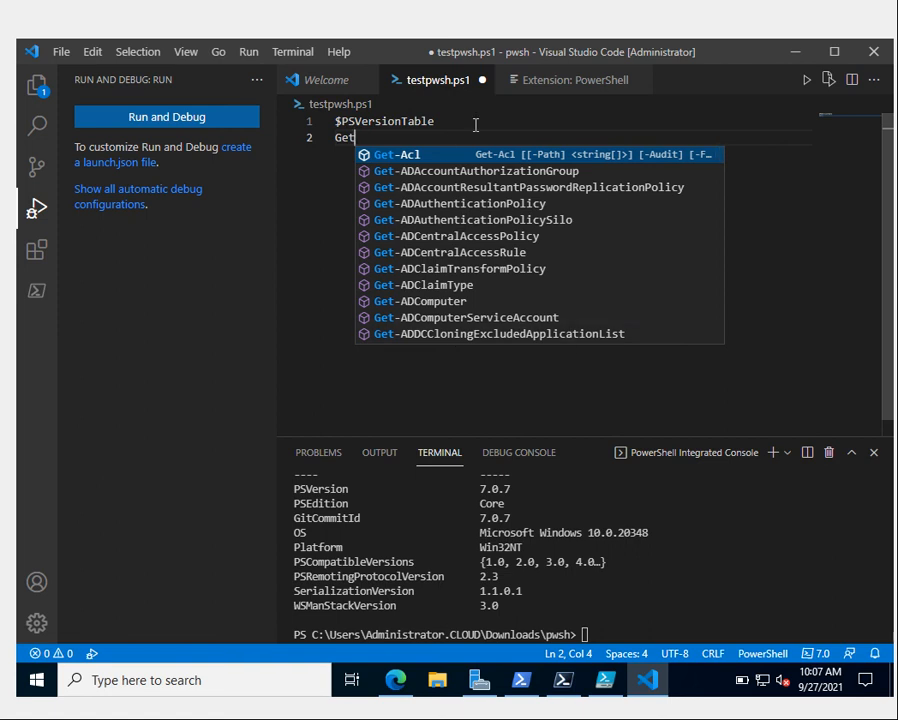
{"action": "type", "text": "-Pro"}
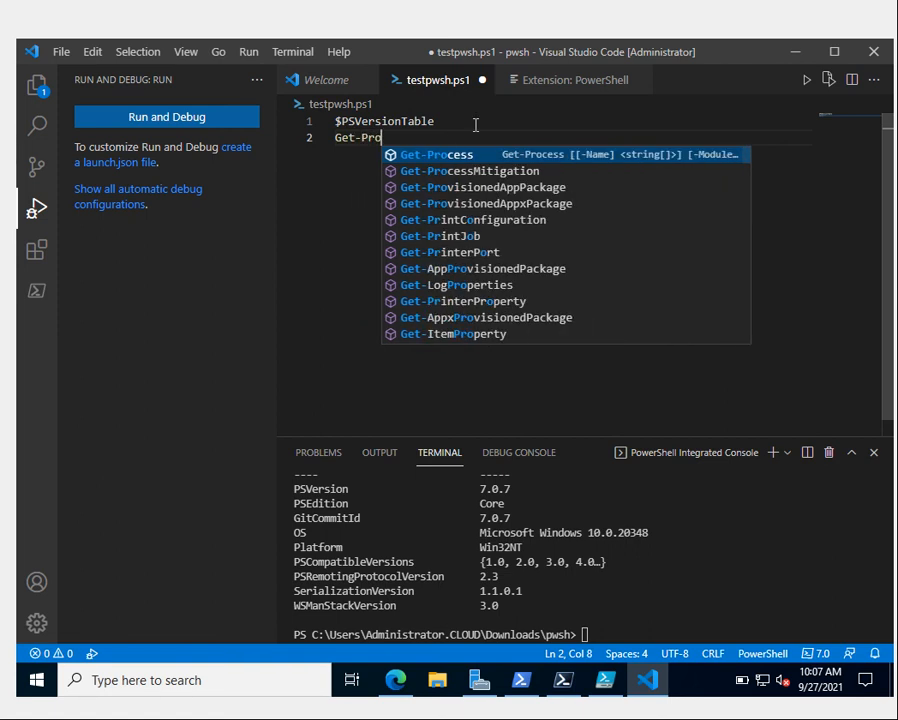
{"action": "left_click", "coordinate": [475, 158]}
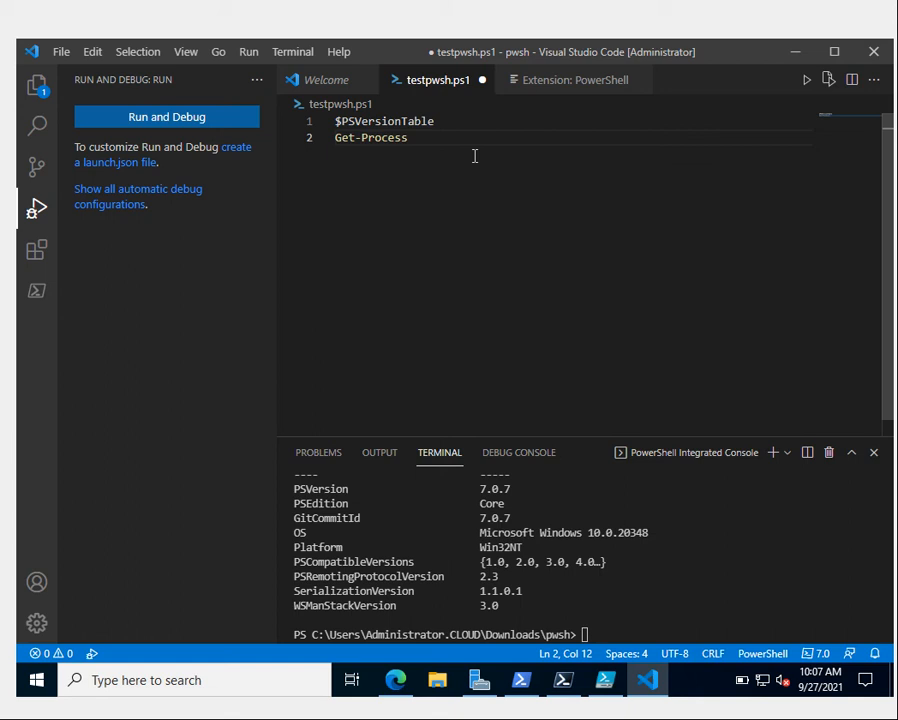
{"action": "left_click_drag", "start_coordinate": [410, 137], "coordinate": [322, 140]}
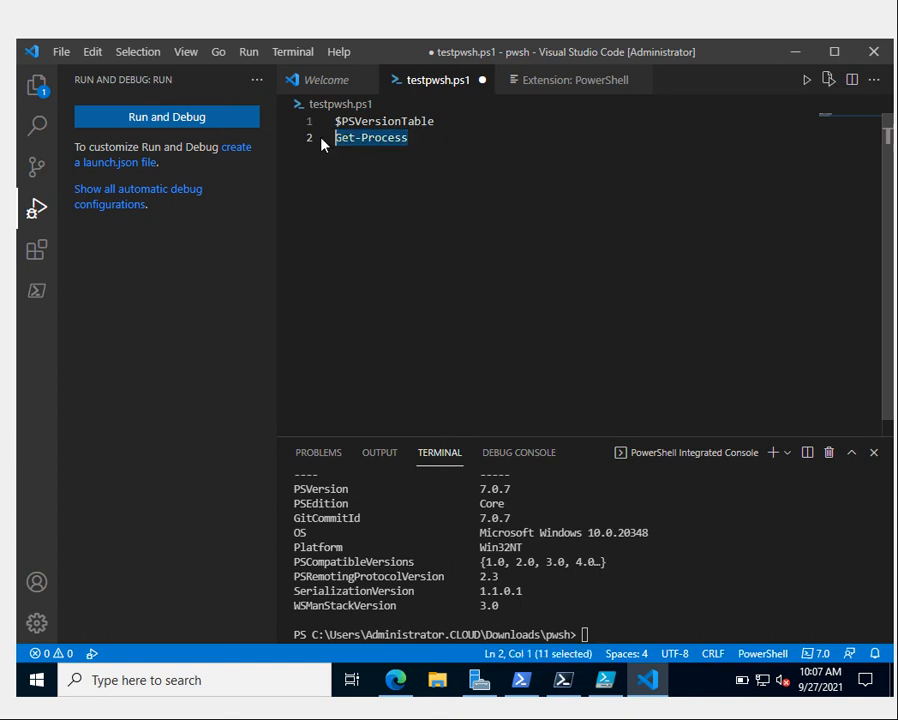
{"action": "left_click", "coordinate": [829, 80]}
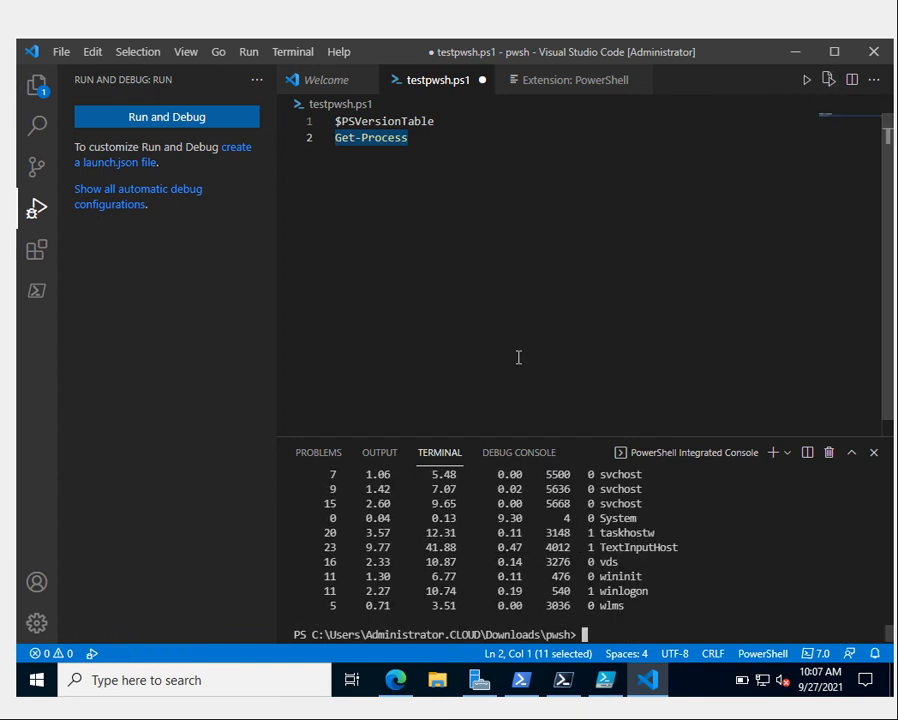
{"action": "scroll", "coordinate": [662, 581], "scroll_direction": "up", "scroll_amount": 5}
{"action": "scroll", "coordinate": [662, 581], "scroll_direction": "up", "scroll_amount": 5}
{"action": "scroll", "coordinate": [662, 581], "scroll_direction": "up", "scroll_amount": 5}
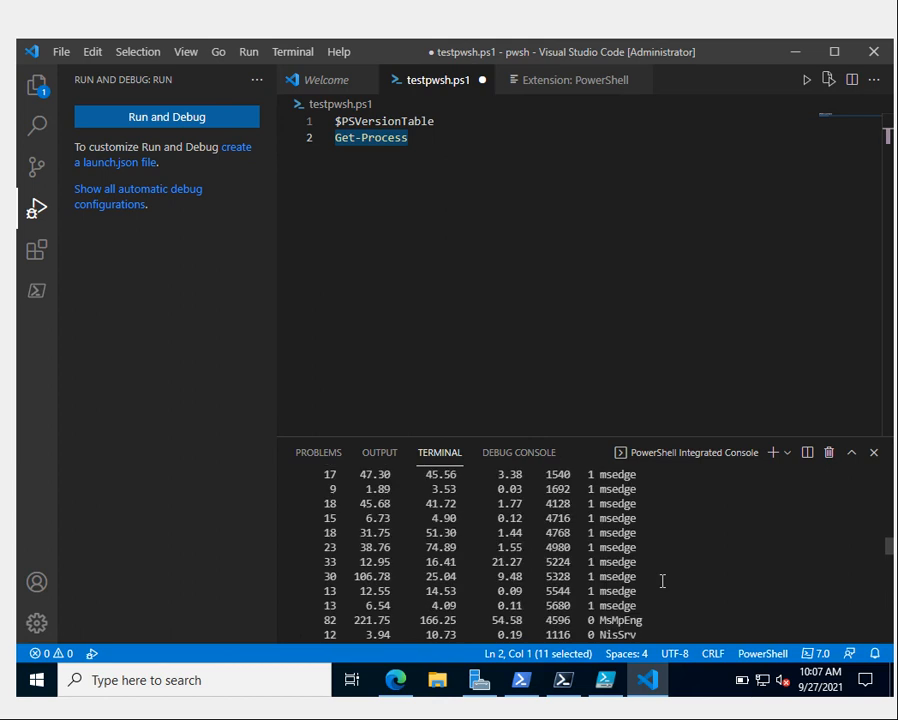
{"action": "scroll", "coordinate": [662, 581], "scroll_direction": "up", "scroll_amount": 5}
{"action": "scroll", "coordinate": [662, 581], "scroll_direction": "up", "scroll_amount": 3}
{"action": "scroll", "coordinate": [662, 581], "scroll_direction": "down", "scroll_amount": 3}
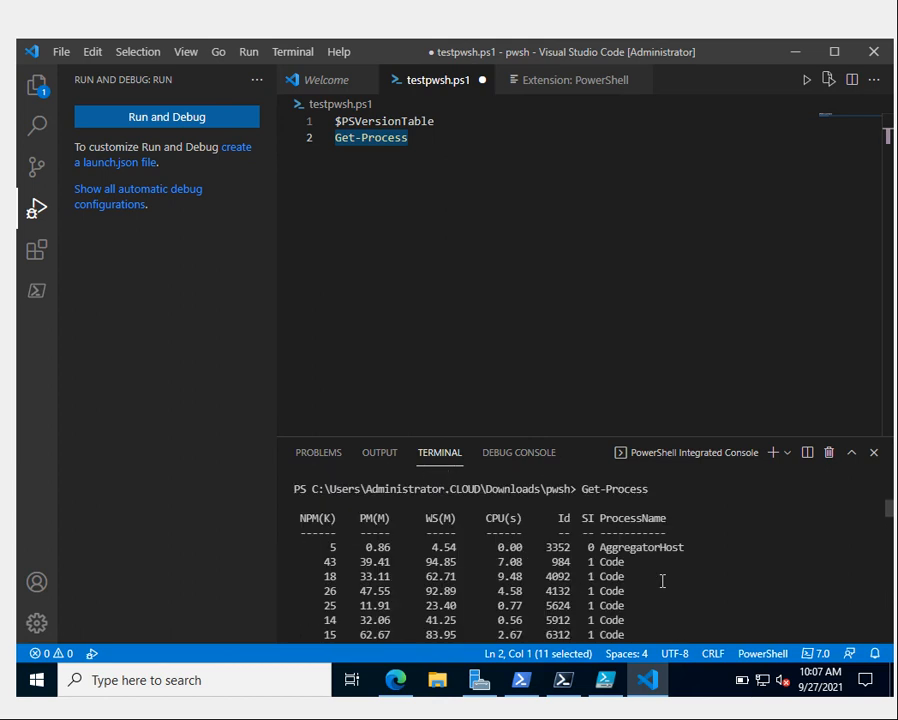
{"action": "double_click", "coordinate": [598, 489]}
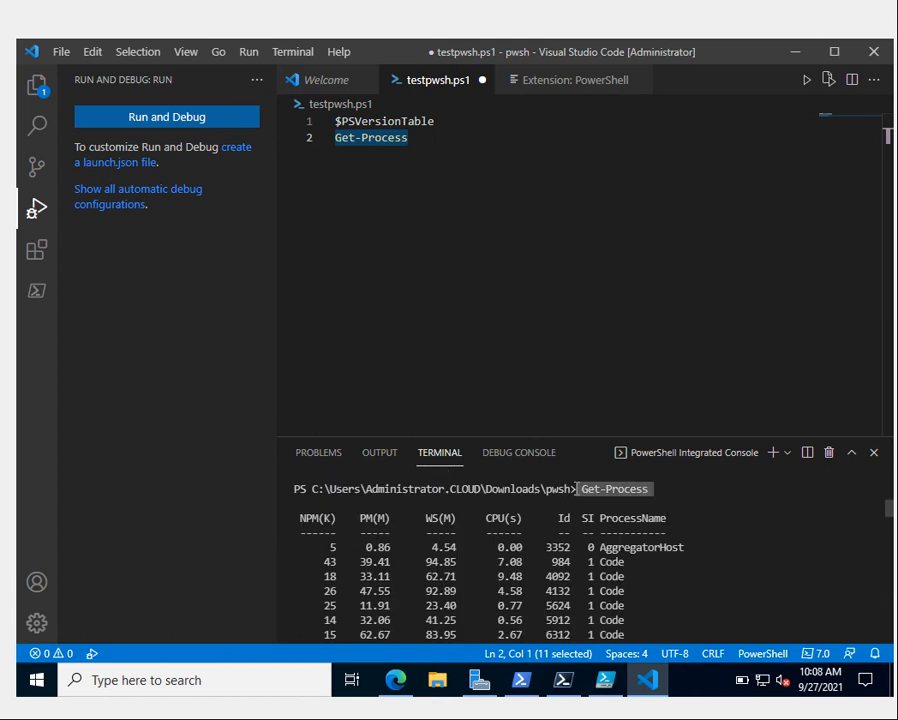
{"action": "left_click", "coordinate": [410, 137]}
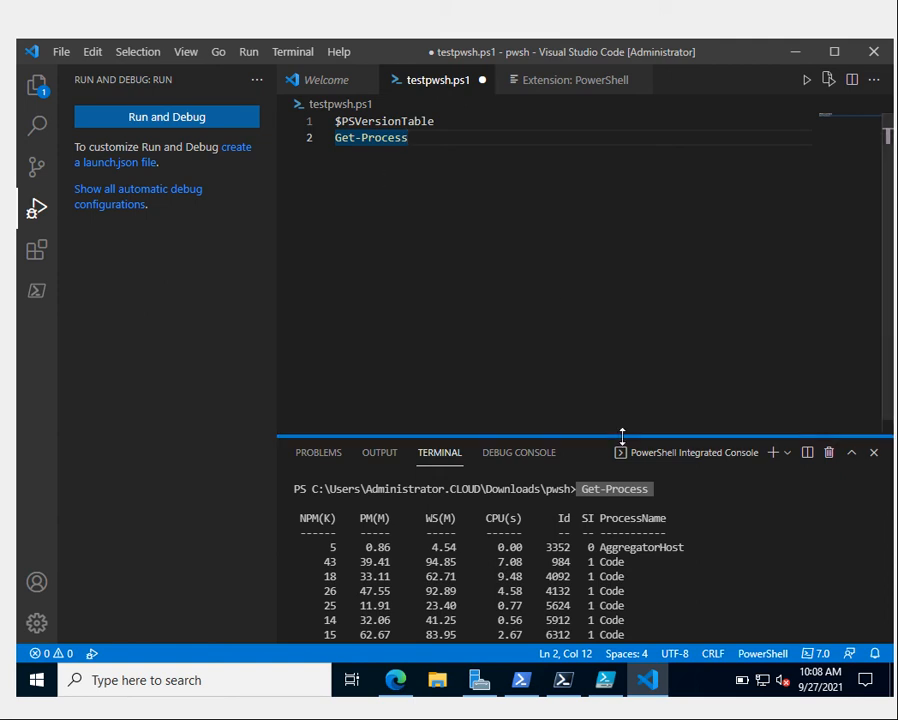
{"action": "left_click", "coordinate": [521, 680]}
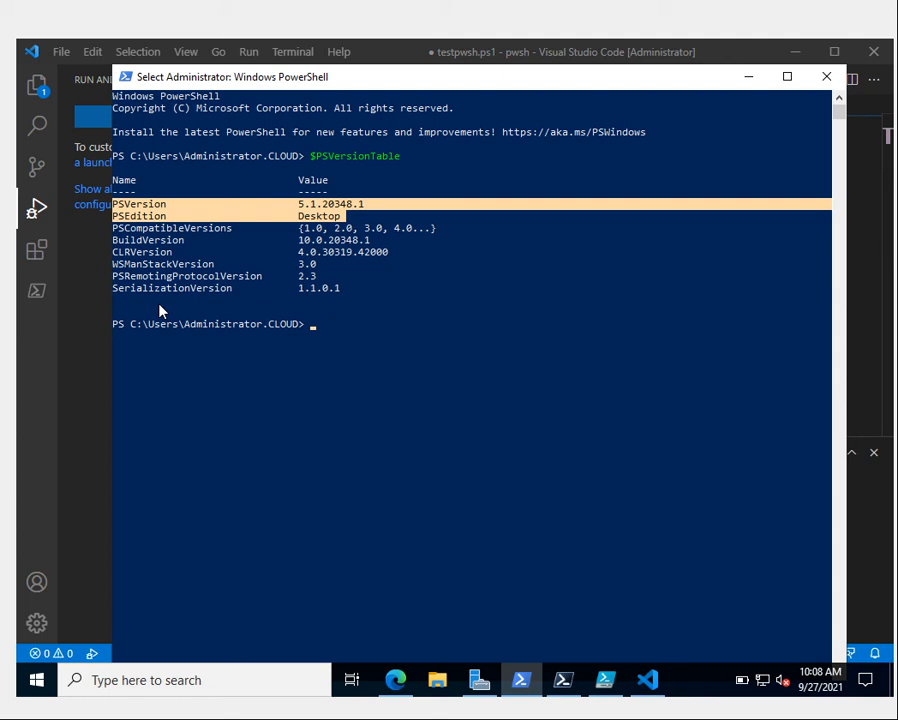
{"action": "left_click", "coordinate": [748, 77]}
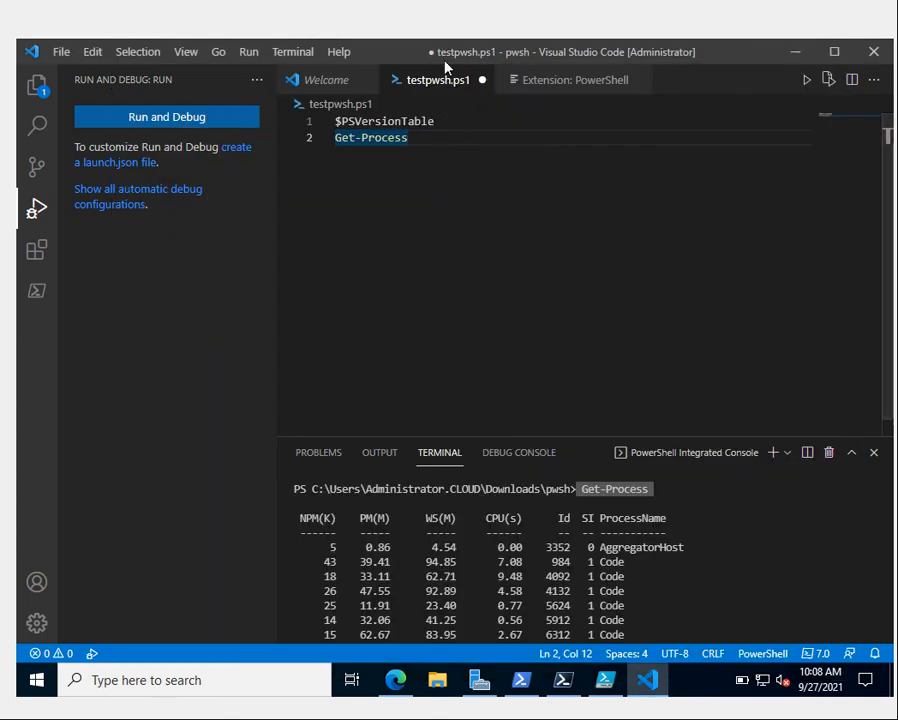